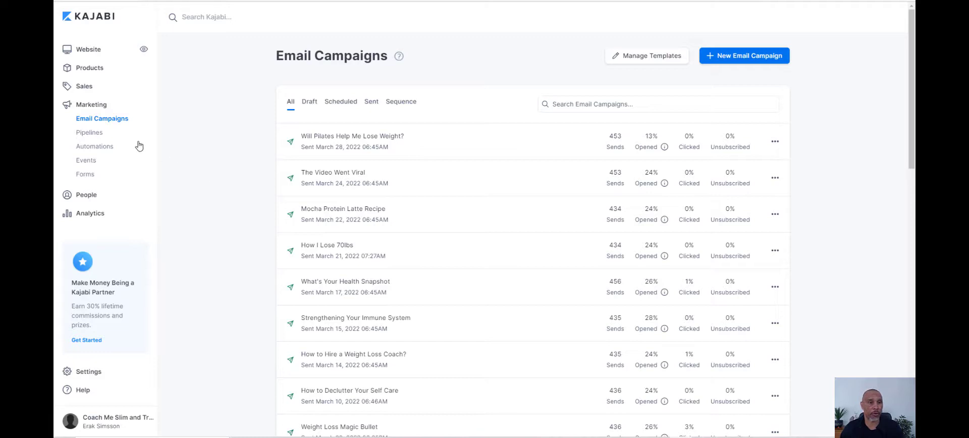
# Start a new Email Broadcast from the saved Newsletter Template and reach its Title field
pyautogui.click(98, 118)
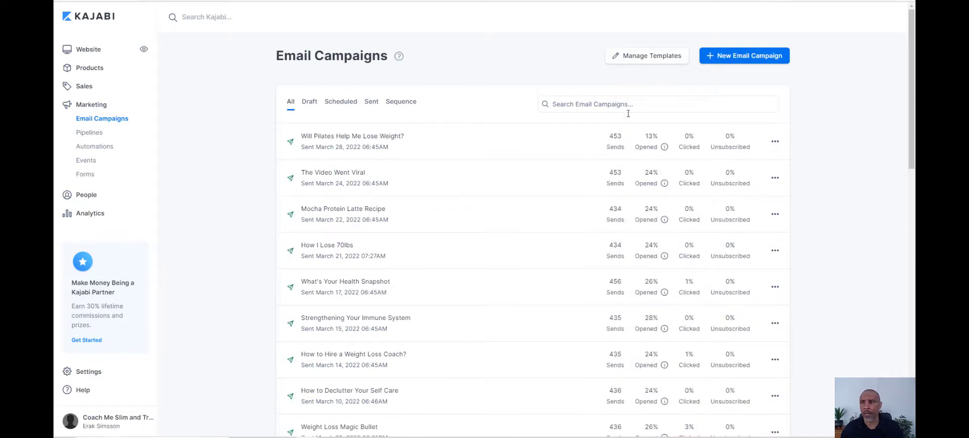
pyautogui.click(731, 61)
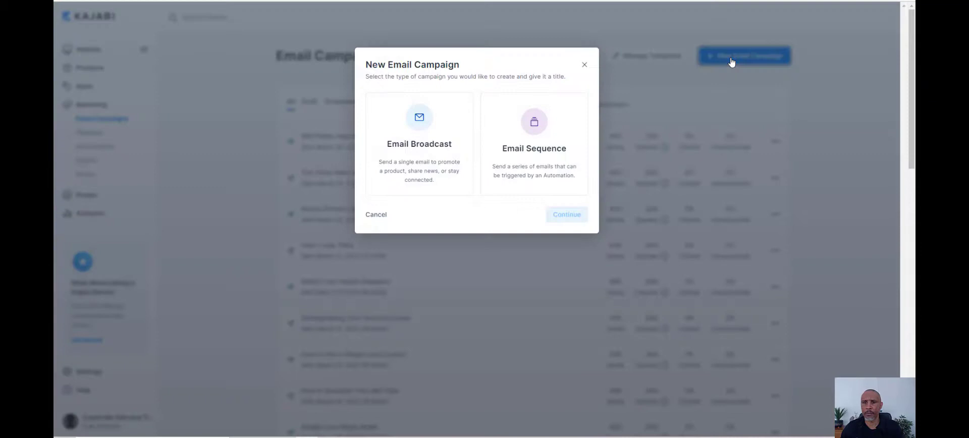
pyautogui.click(417, 131)
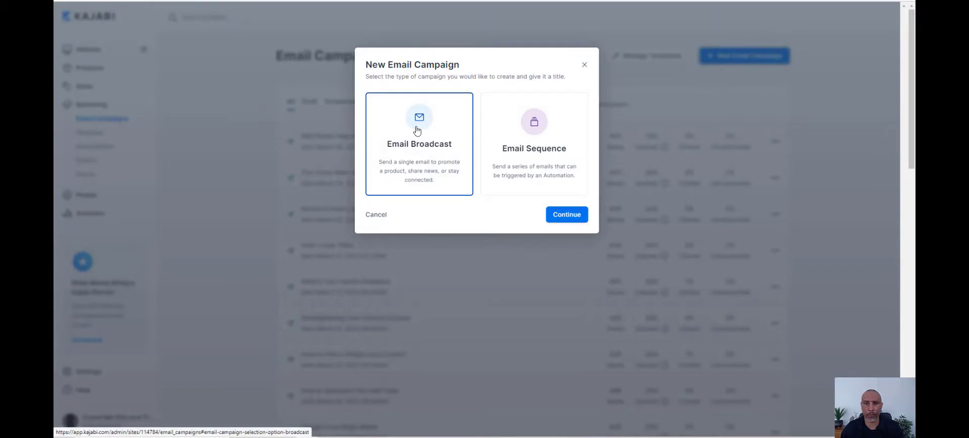
pyautogui.click(554, 218)
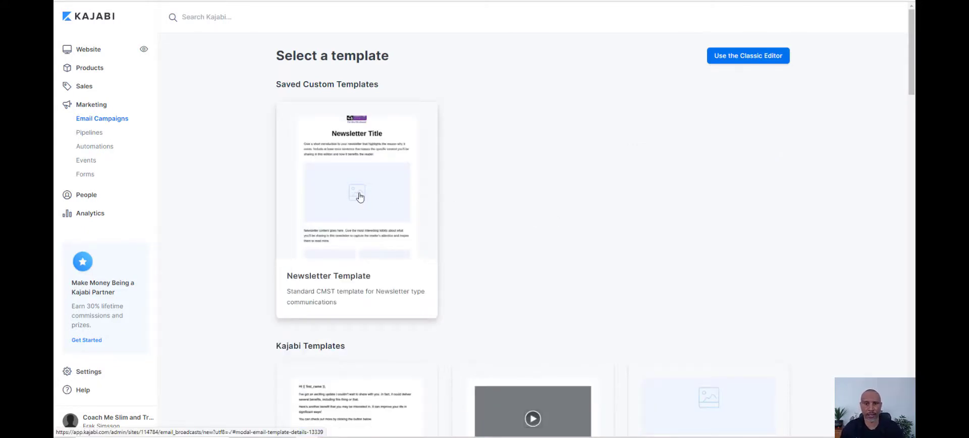
pyautogui.click(360, 197)
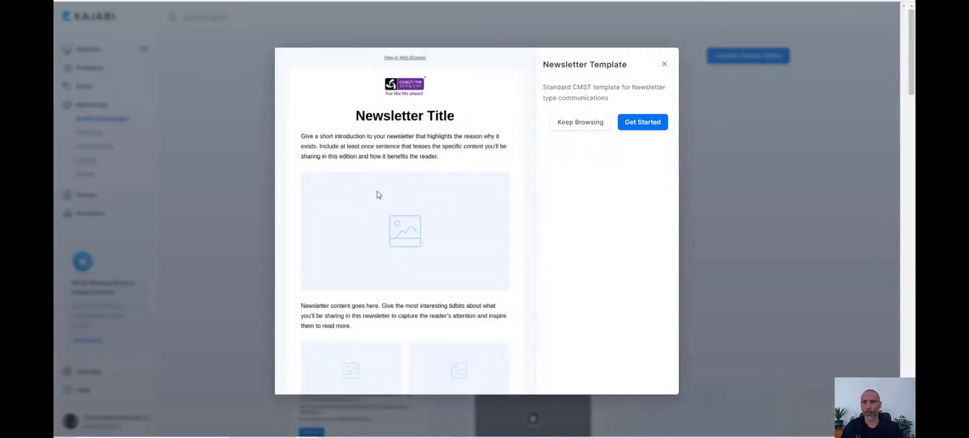
pyautogui.click(632, 122)
pyautogui.click(594, 124)
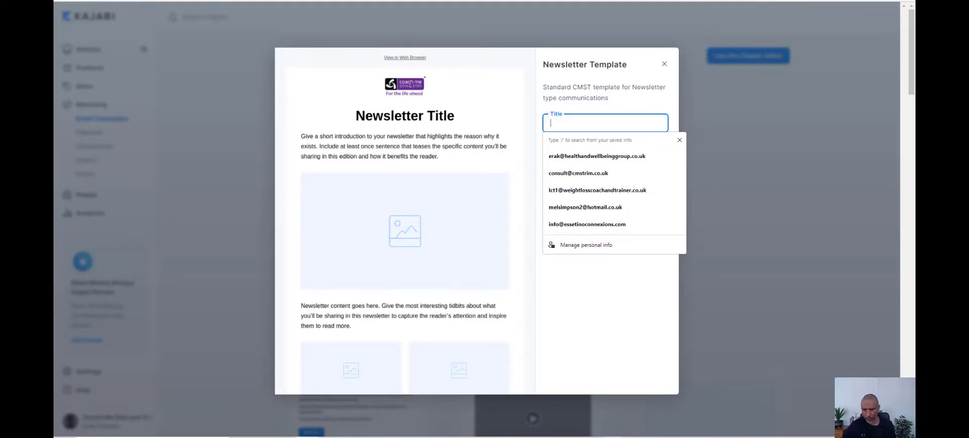
# Copy the subject line 'Your Personal Energy Crisis' from the Word newsletter draft
pyautogui.moveTo(623, 435)
pyautogui.click(671, 404)
pyautogui.scroll(6, 452, 225)
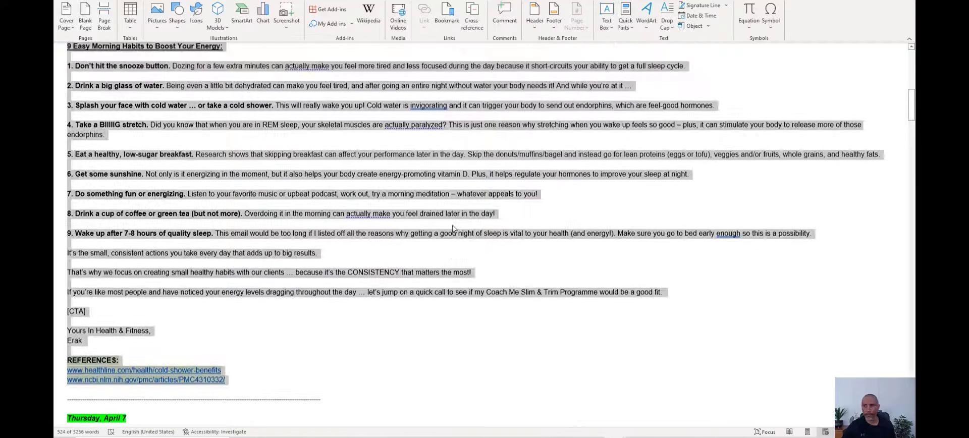
pyautogui.scroll(3, 453, 225)
pyautogui.click(306, 193)
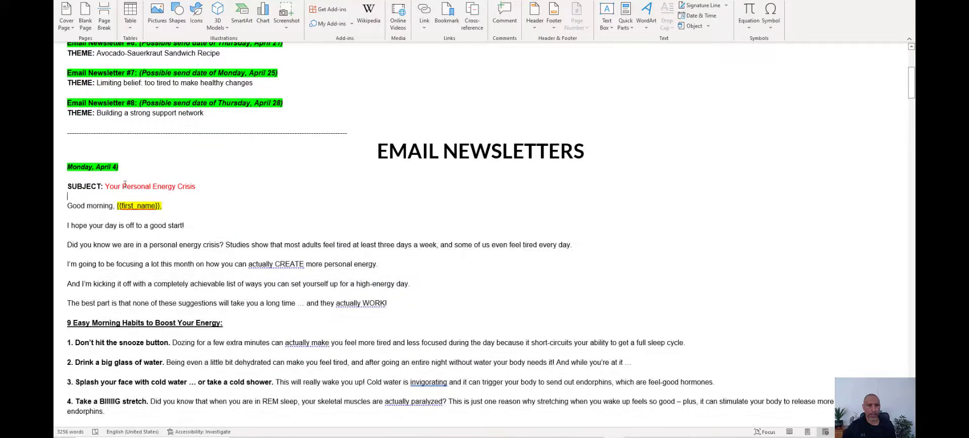
pyautogui.moveTo(106, 187); pyautogui.dragTo(196, 188)
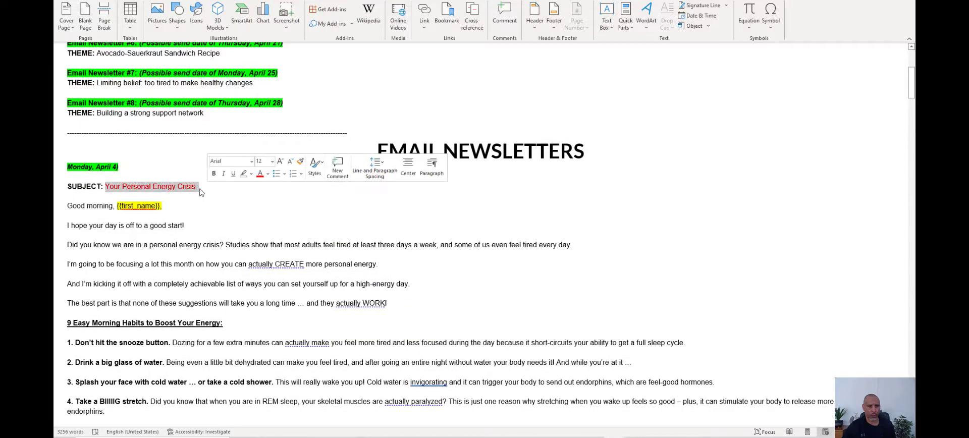
pyautogui.rightClick(187, 192)
pyautogui.click(211, 222)
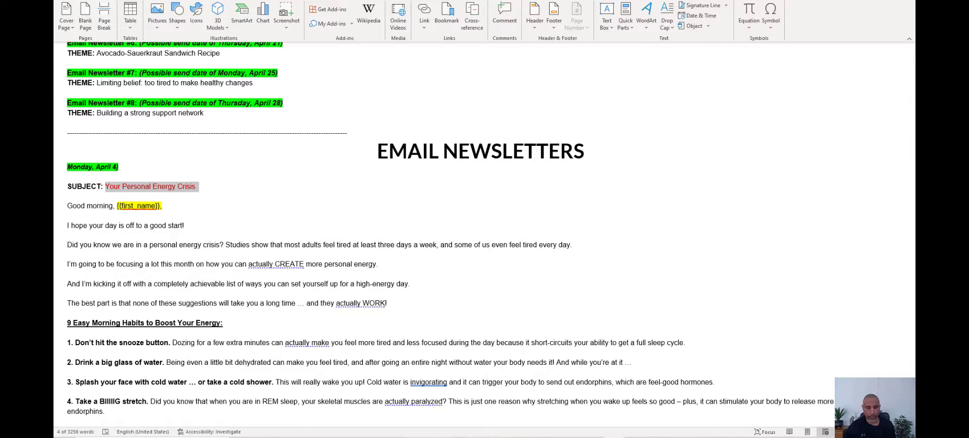
# Paste 'Your Personal Energy Crisis' into the broadcast's Title field
pyautogui.click(307, 401)
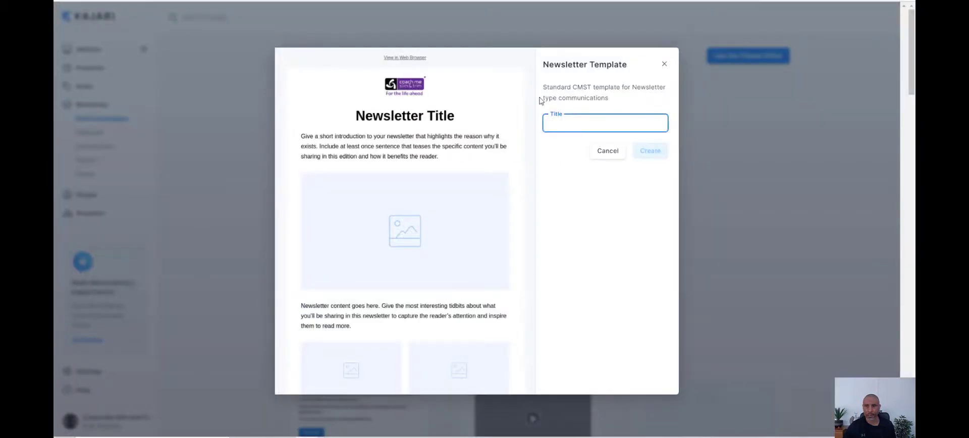
pyautogui.click(559, 127)
pyautogui.rightClick(559, 126)
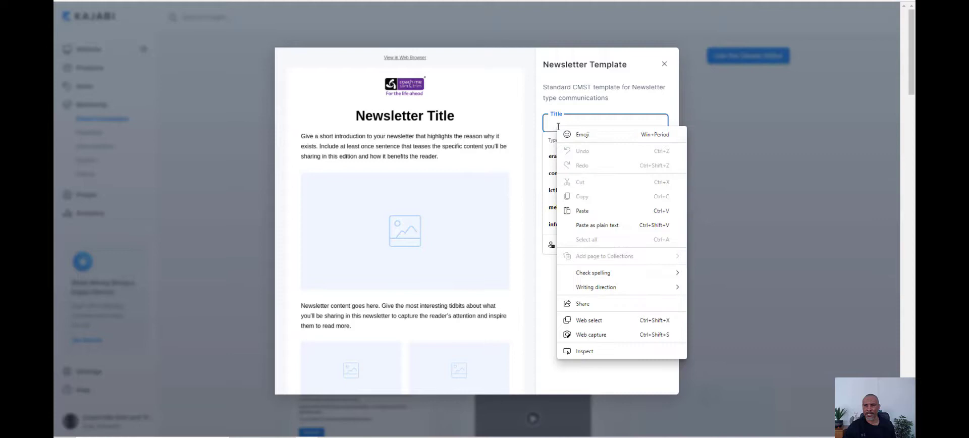
pyautogui.click(580, 209)
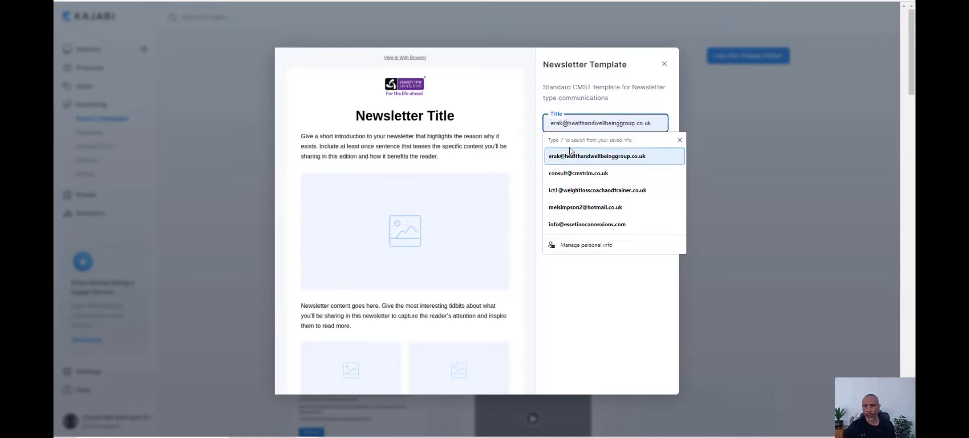
pyautogui.press('Escape')
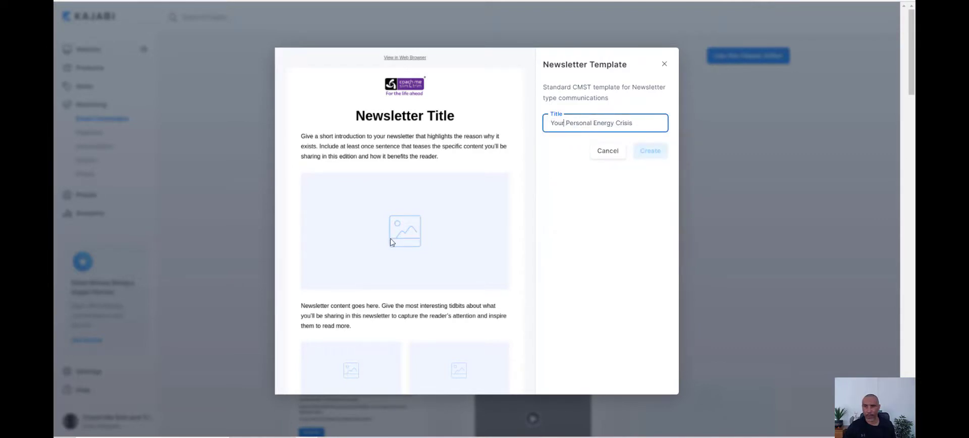
pyautogui.click(461, 215)
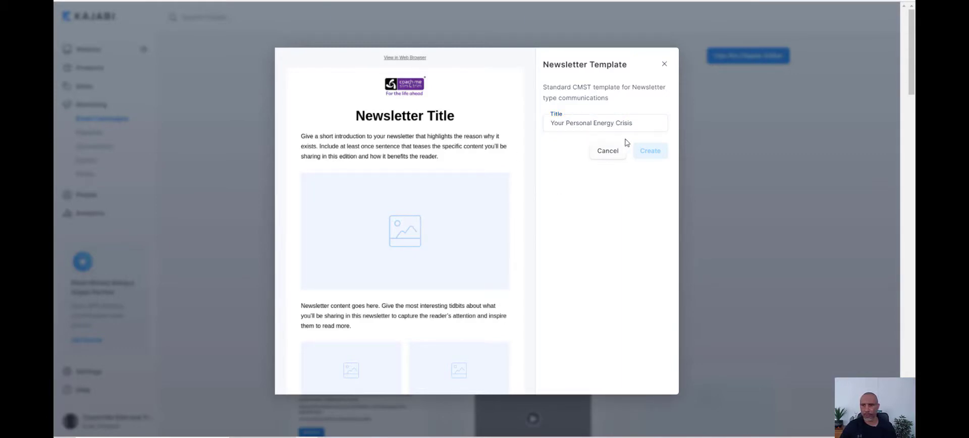
# Reopen the Newsletter Template with the title filled in and create the broadcast
pyautogui.click(643, 126)
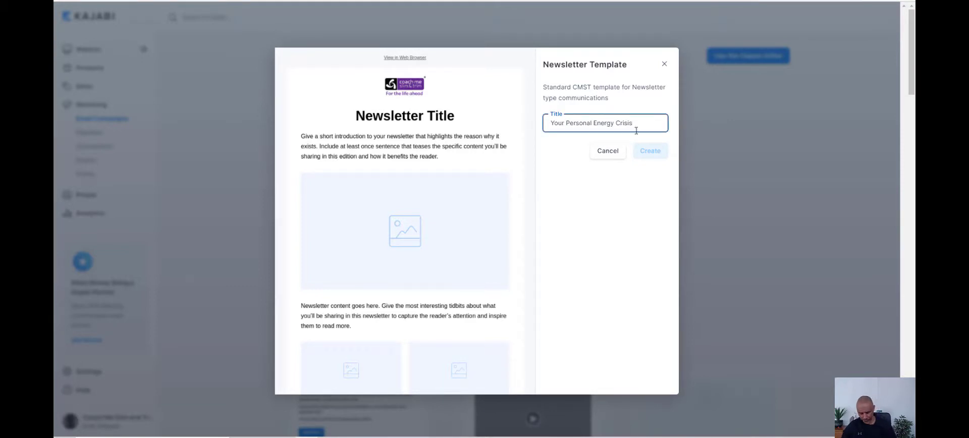
pyautogui.click(608, 152)
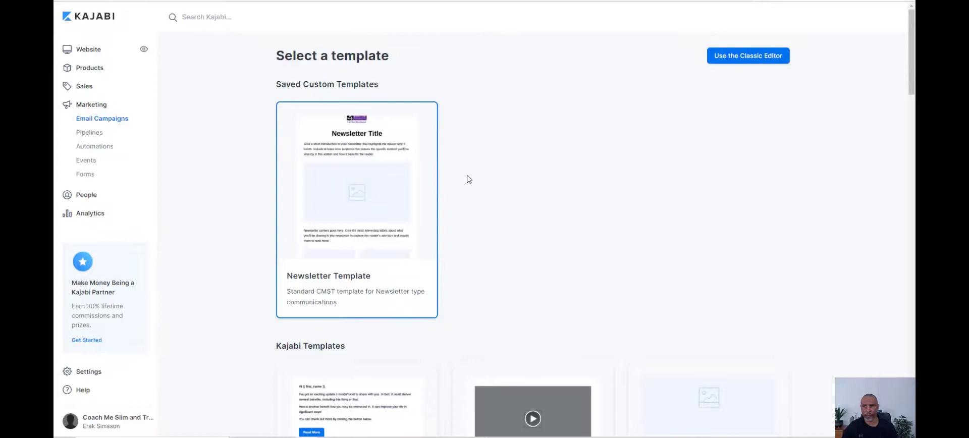
pyautogui.click(329, 208)
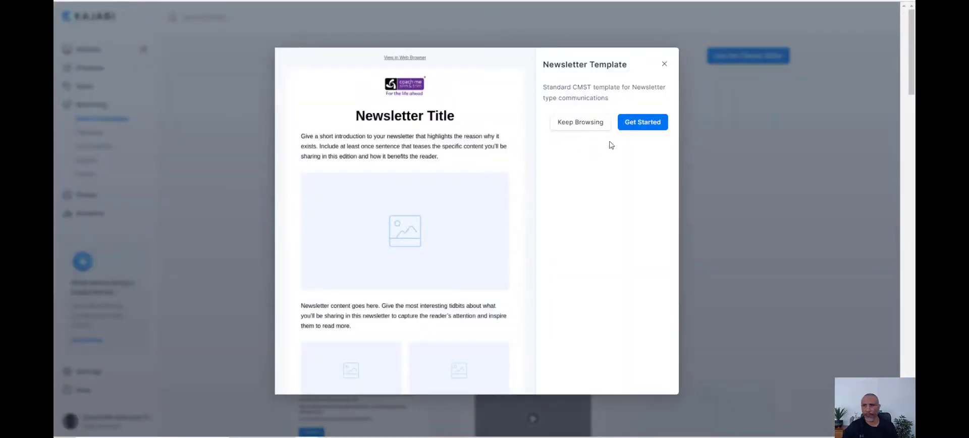
pyautogui.click(635, 129)
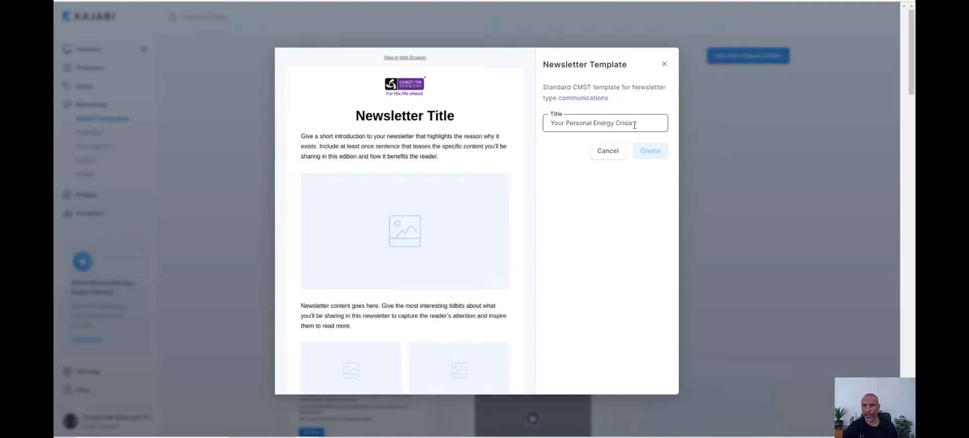
pyautogui.click(635, 124)
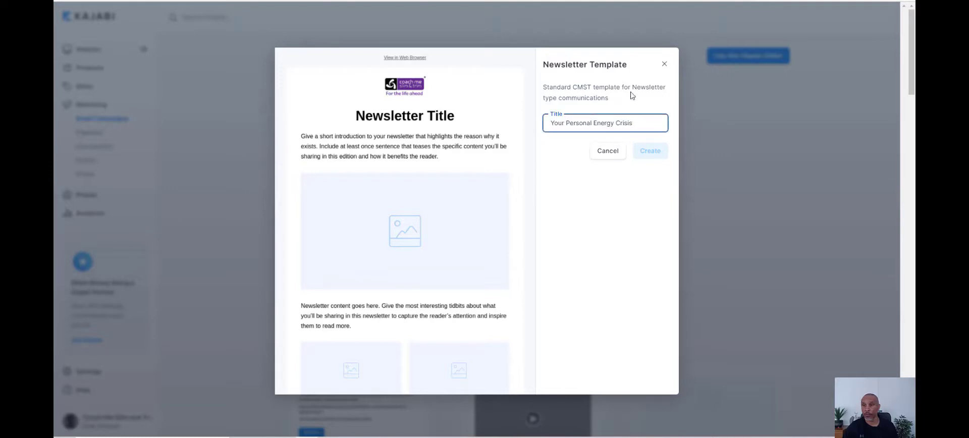
pyautogui.click(396, 246)
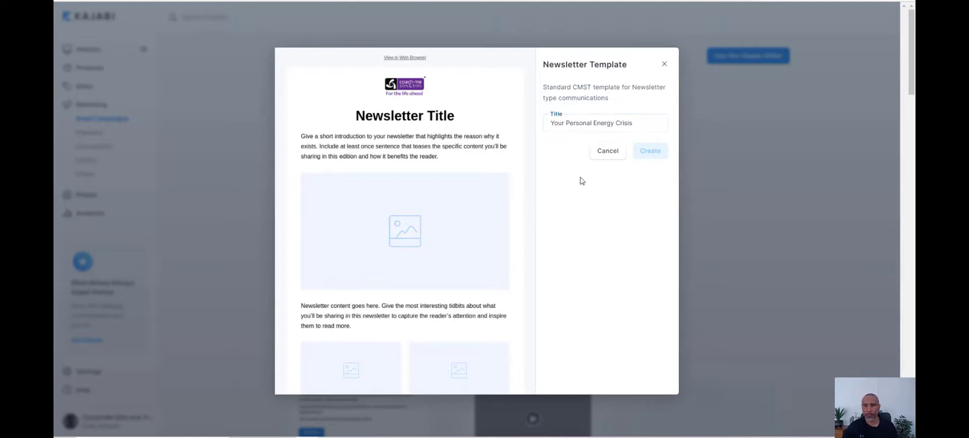
pyautogui.click(633, 122)
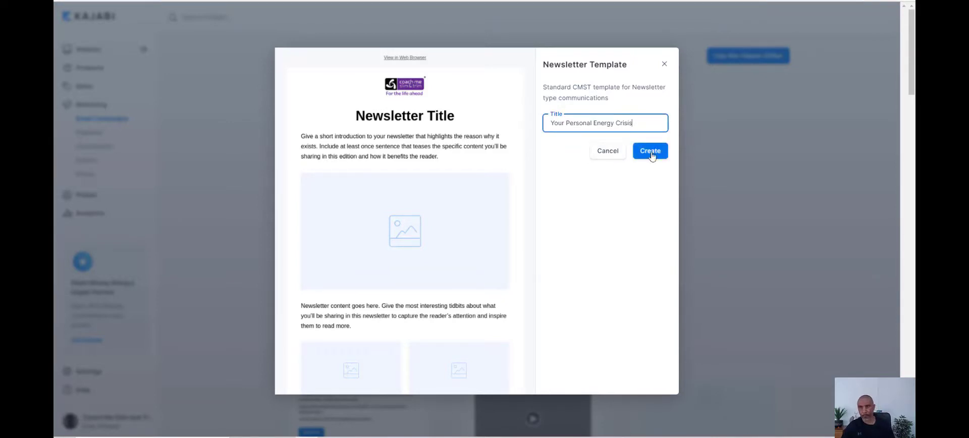
pyautogui.click(647, 154)
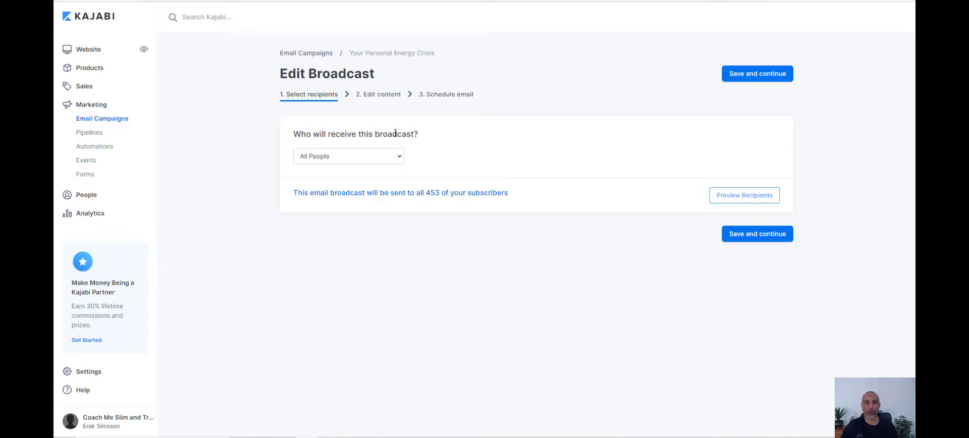
# Send to the Non-Members Main segment (434 subscribers) and save the recipients
pyautogui.click(398, 158)
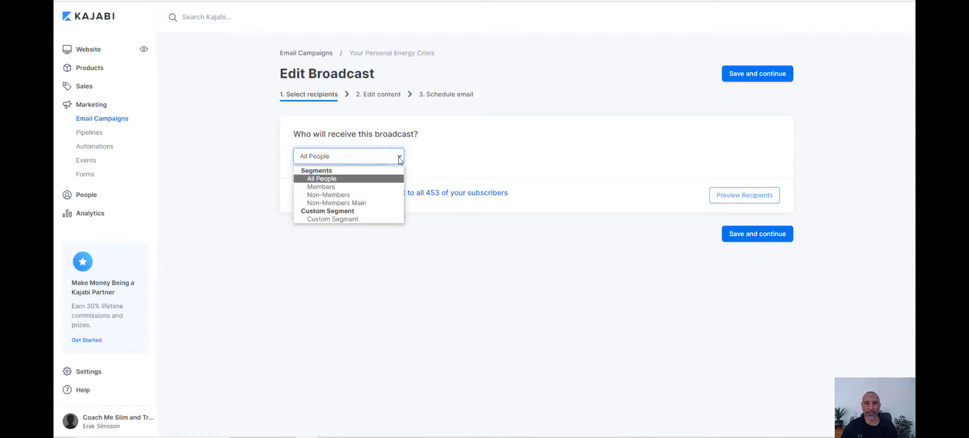
pyautogui.click(350, 202)
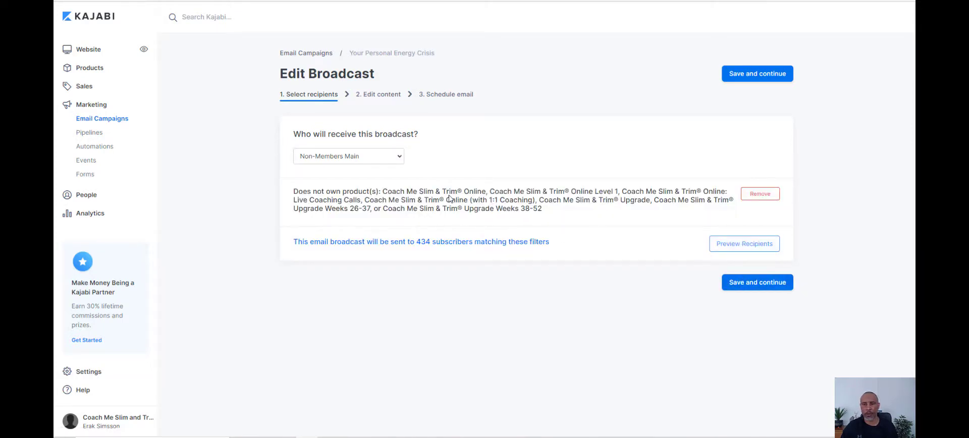
pyautogui.click(733, 286)
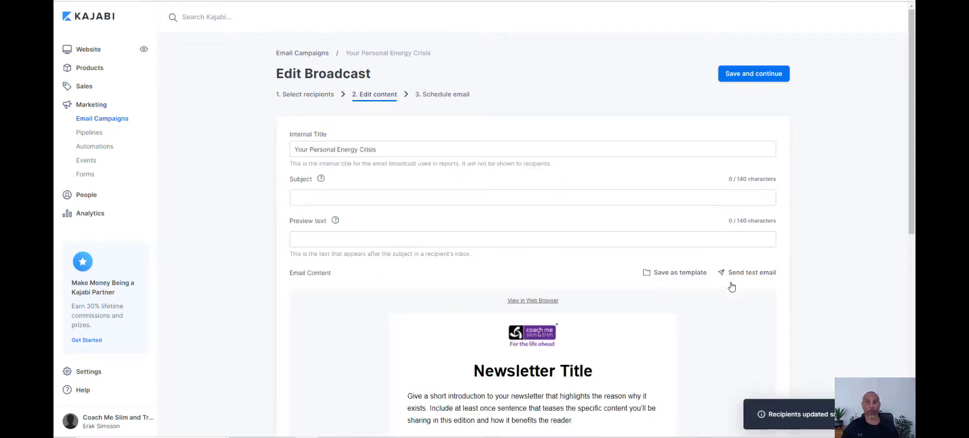
# Copy 'Your Personal Energy Crisis' from Word into the email's Subject field
pyautogui.scroll(-3, 732, 282)
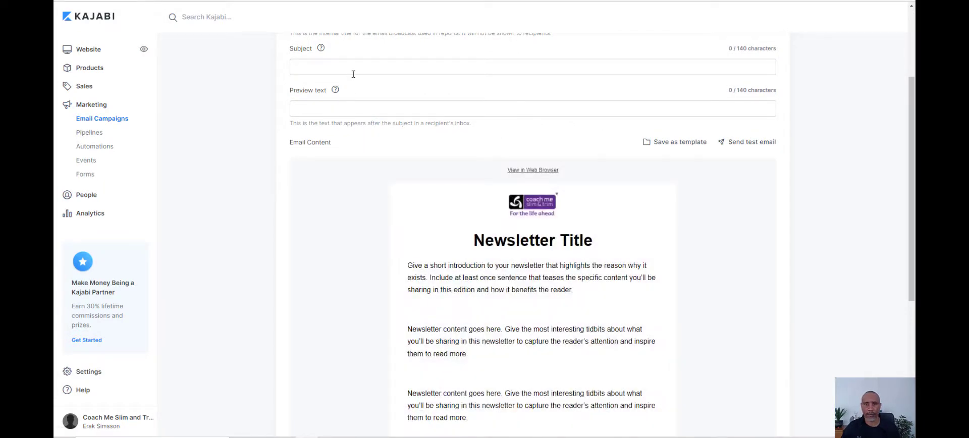
pyautogui.click(353, 74)
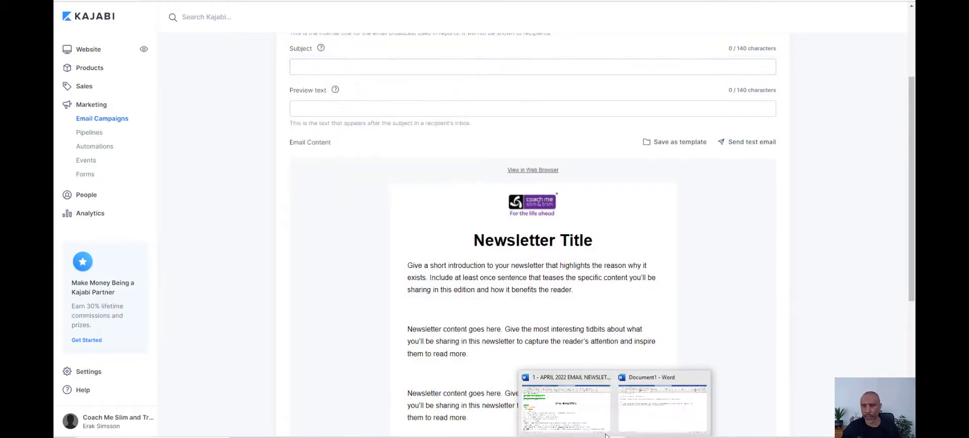
pyautogui.click(666, 399)
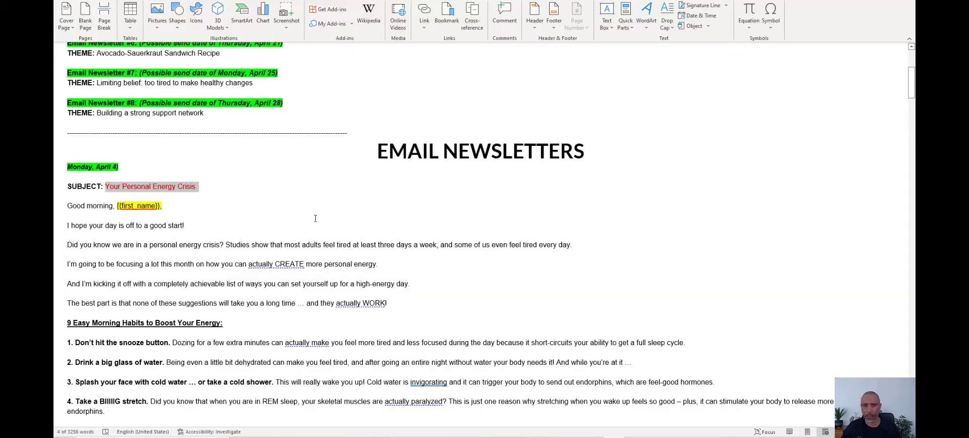
pyautogui.rightClick(168, 190)
pyautogui.click(192, 218)
pyautogui.hotkey('alt', 'Tab')
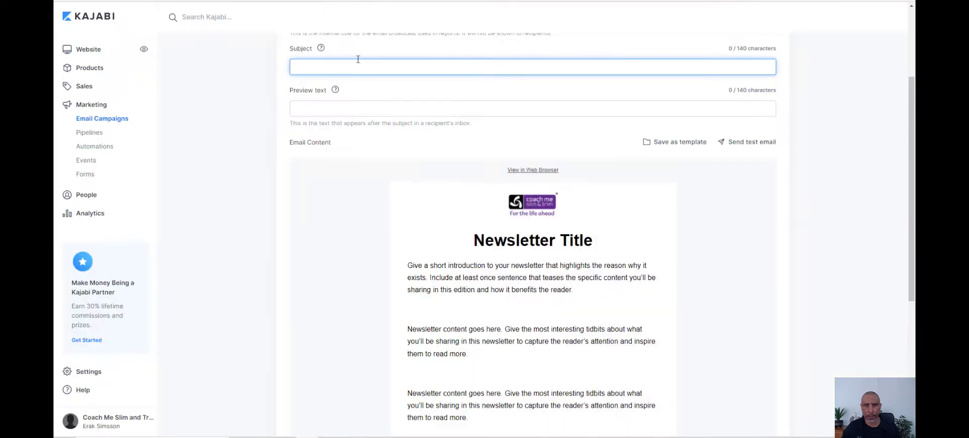
pyautogui.click(346, 66)
pyautogui.rightClick(346, 66)
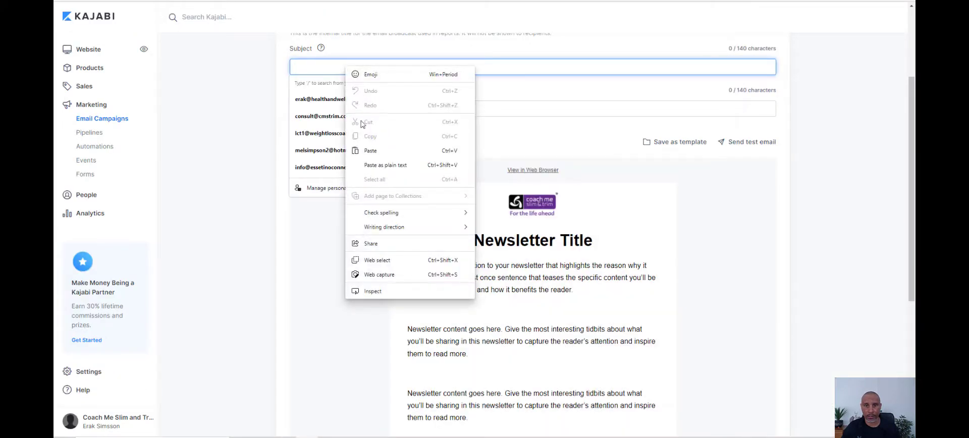
pyautogui.click(369, 151)
pyautogui.hotkey('ctrl', 'v')
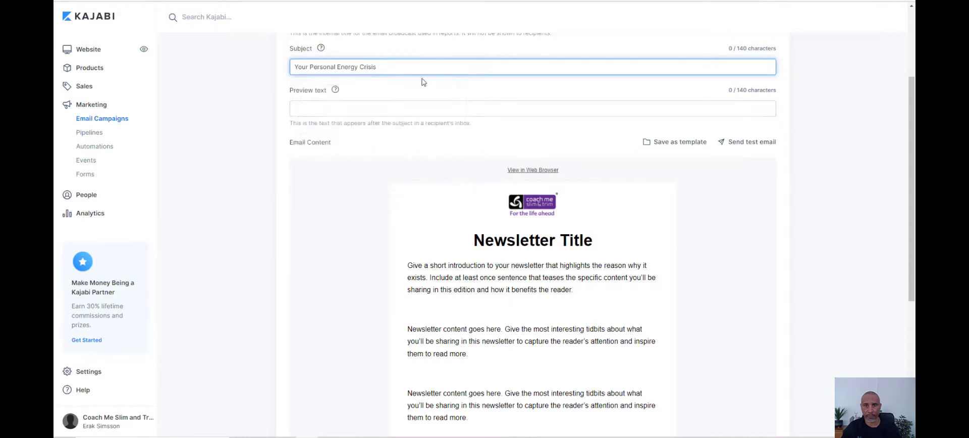
# Copy the Word draft's email body, from 'Good morning' through REFERENCES
pyautogui.scroll(-1, 469, 90)
pyautogui.moveTo(520, 180)
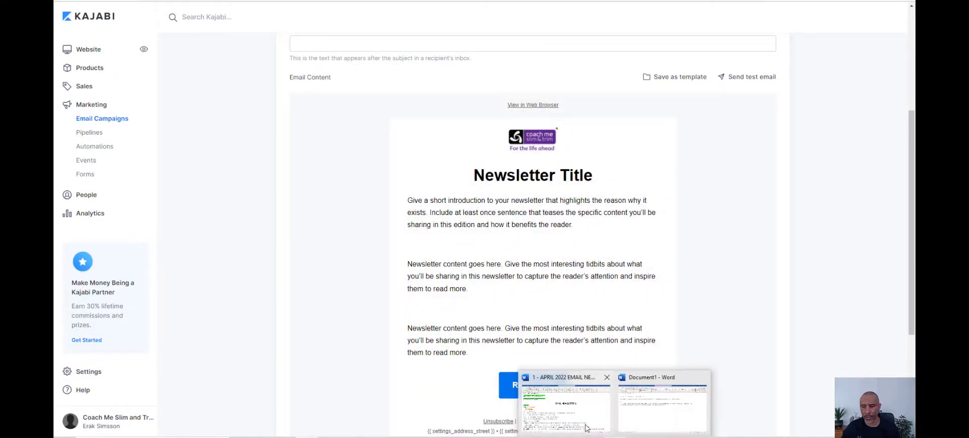
pyautogui.click(598, 399)
pyautogui.scroll(-3, 338, 290)
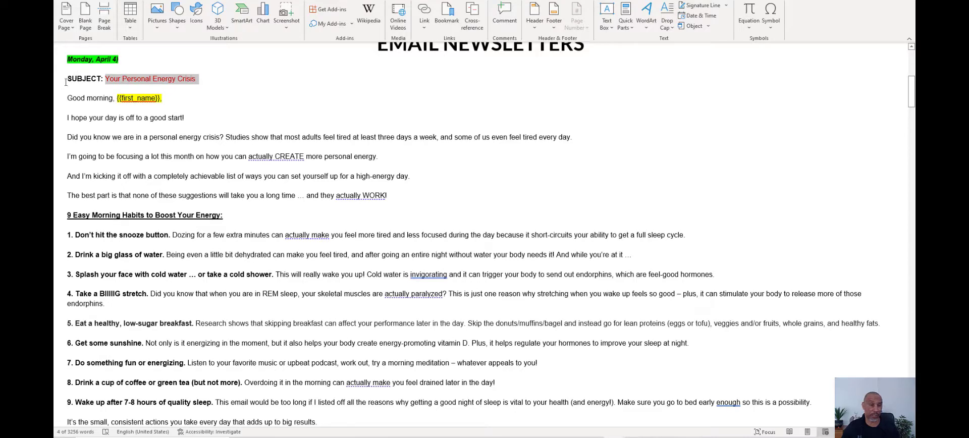
pyautogui.moveTo(67, 98); pyautogui.dragTo(246, 371)
pyautogui.rightClick(199, 286)
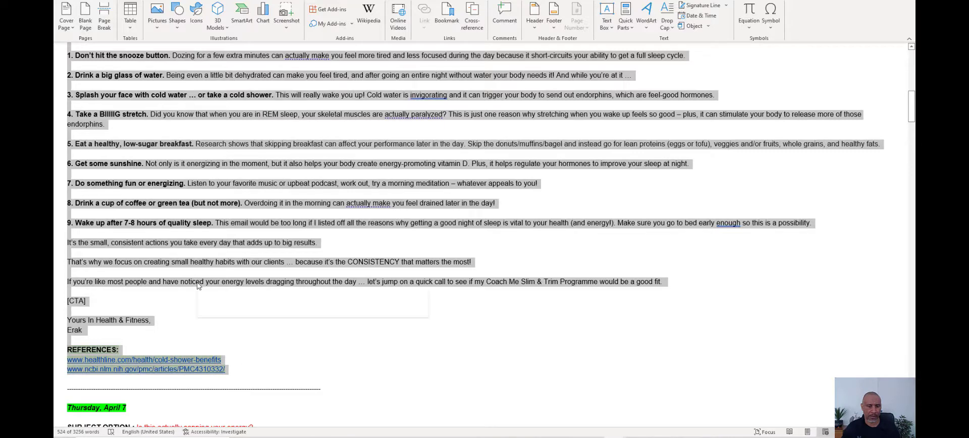
pyautogui.click(220, 115)
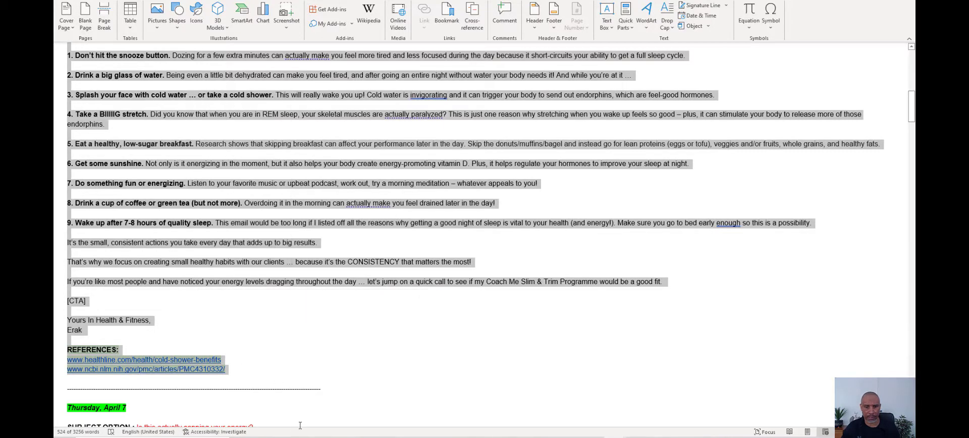
pyautogui.hotkey('alt', 'Tab')
# Open the content editor and select the 'Newsletter Title' heading text
pyautogui.moveTo(465, 263)
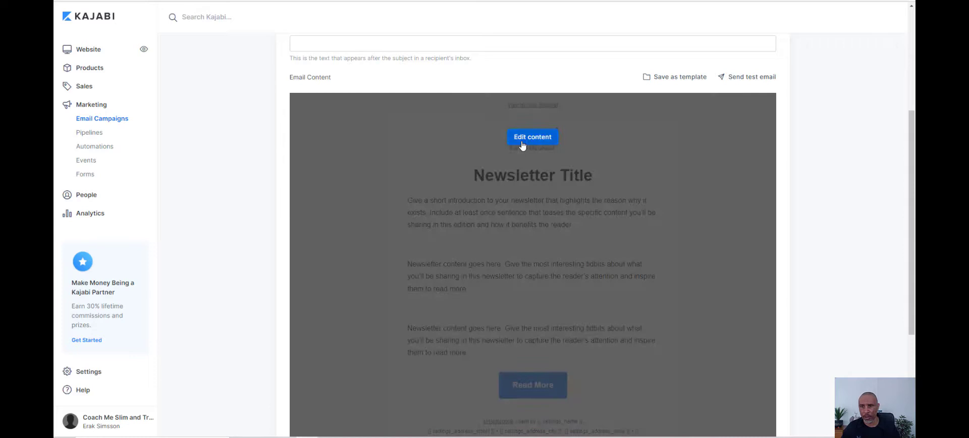
pyautogui.click(522, 143)
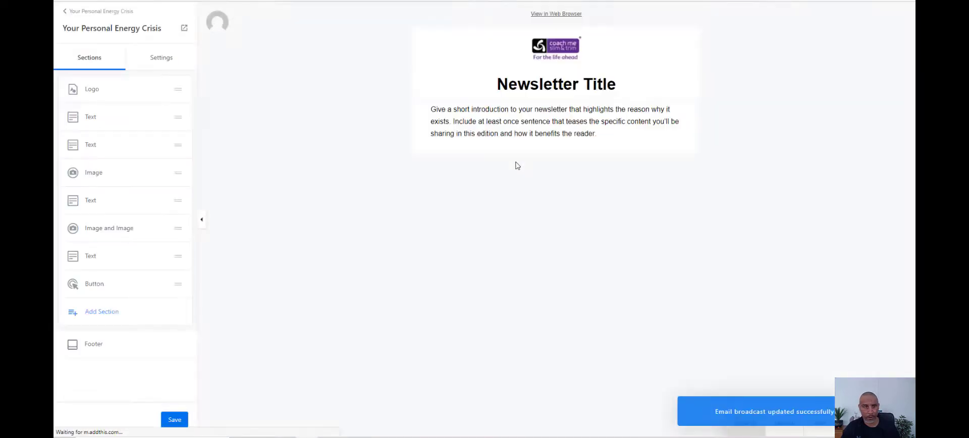
pyautogui.moveTo(555, 184)
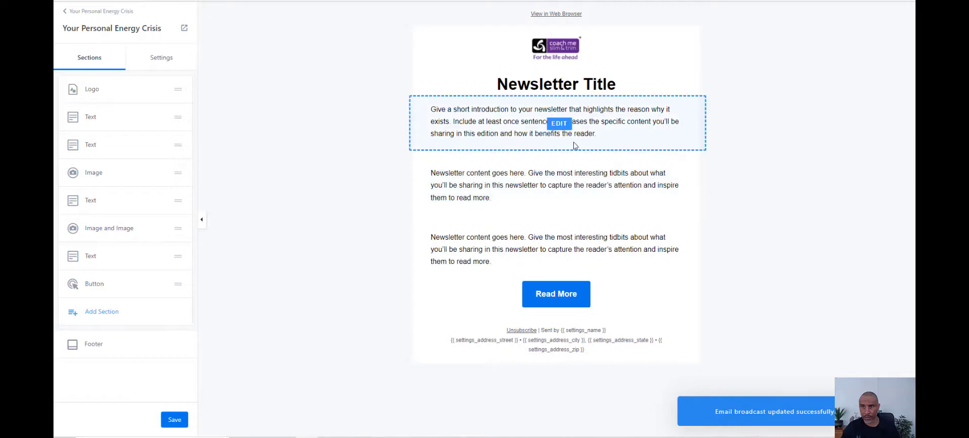
pyautogui.click(558, 86)
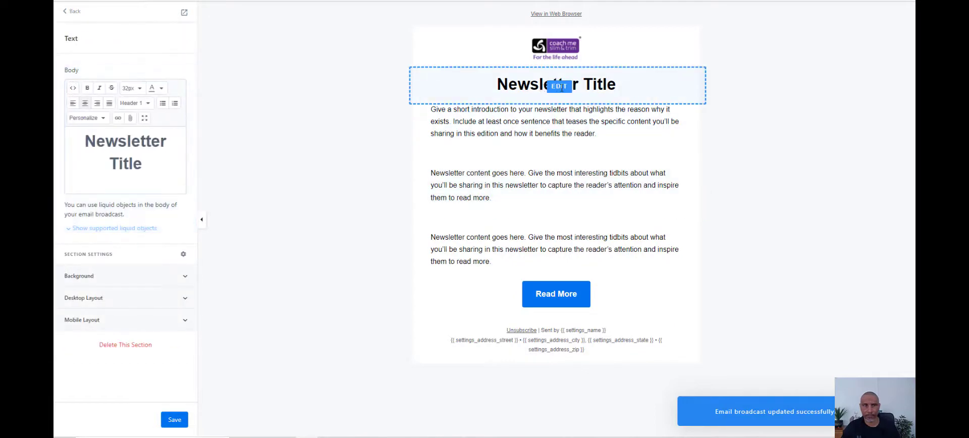
pyautogui.moveTo(497, 84); pyautogui.dragTo(643, 89)
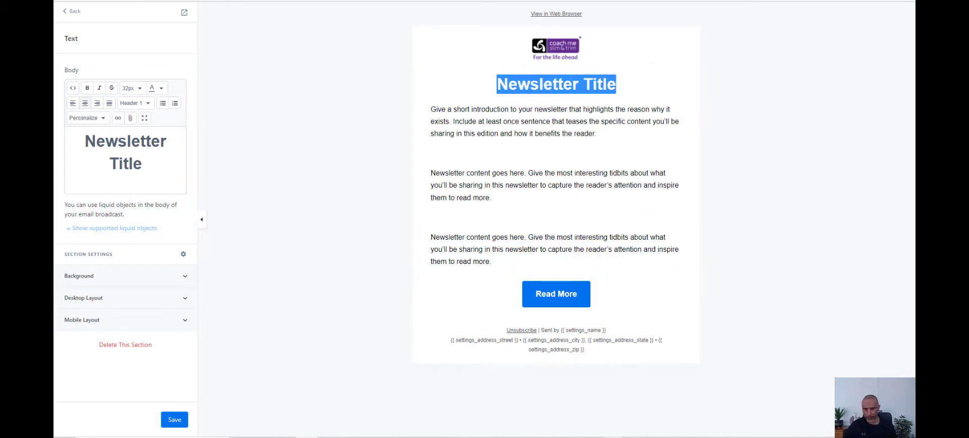
# Check the subject line in the Word draft before going back to the editor
pyautogui.click(670, 402)
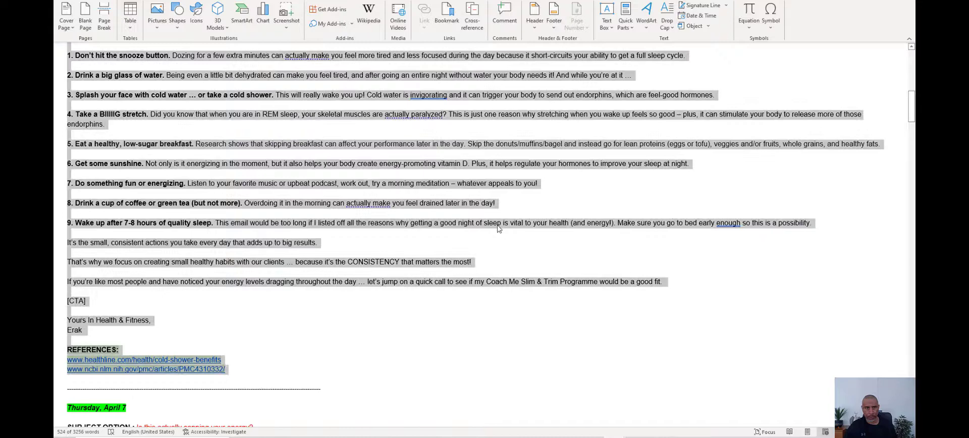
pyautogui.scroll(5, 495, 216)
pyautogui.scroll(4, 494, 214)
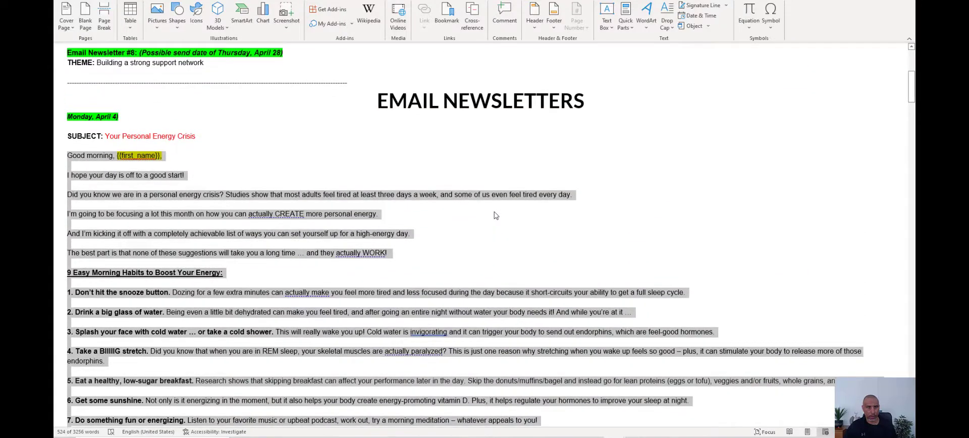
pyautogui.scroll(-1, 499, 266)
pyautogui.hotkey('alt', 'Tab')
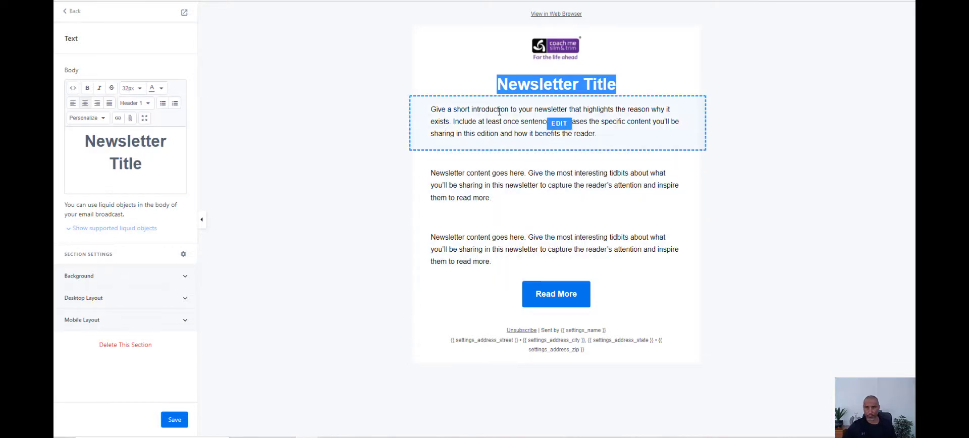
# Replace 'Newsletter Title' with 'Your Personal Energy Crisis' and delete the leftover N
pyautogui.click(512, 84)
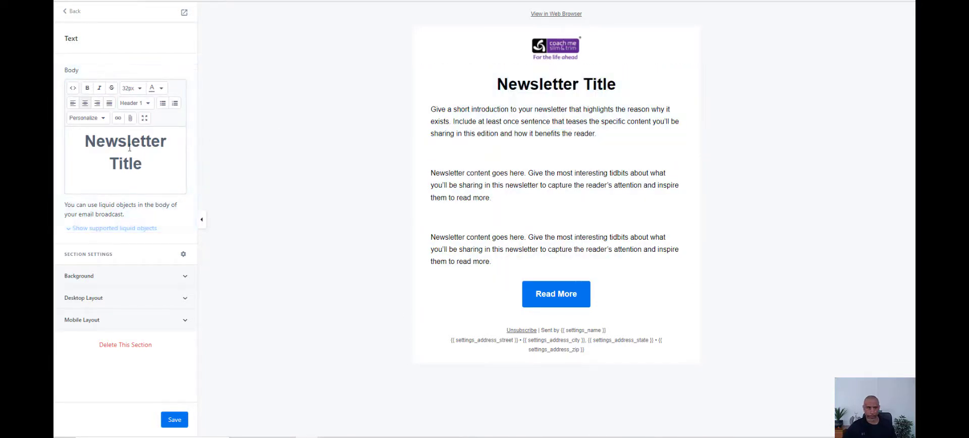
pyautogui.moveTo(99, 144); pyautogui.dragTo(133, 159)
pyautogui.write('Your')
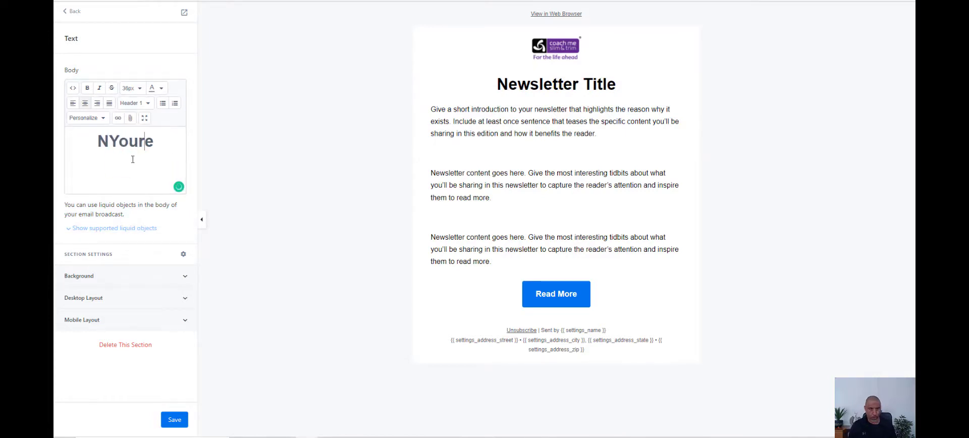
pyautogui.write(' Personal ')
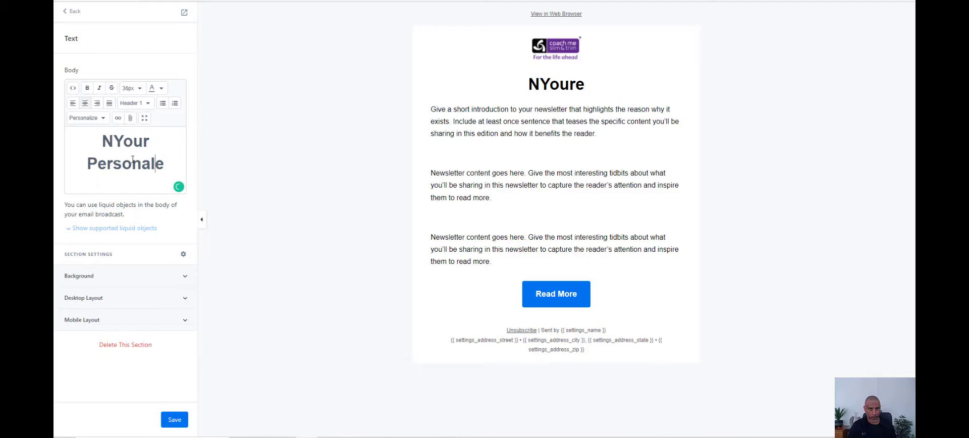
pyautogui.write('Energy Crisi')
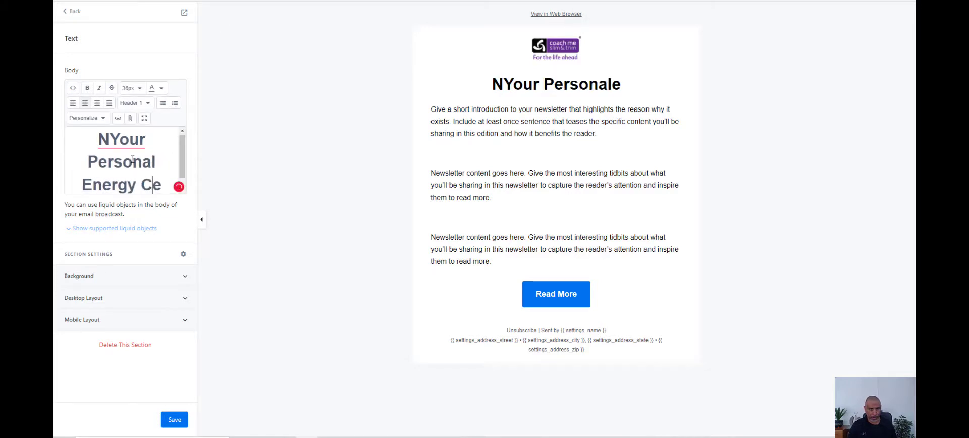
pyautogui.write('s')
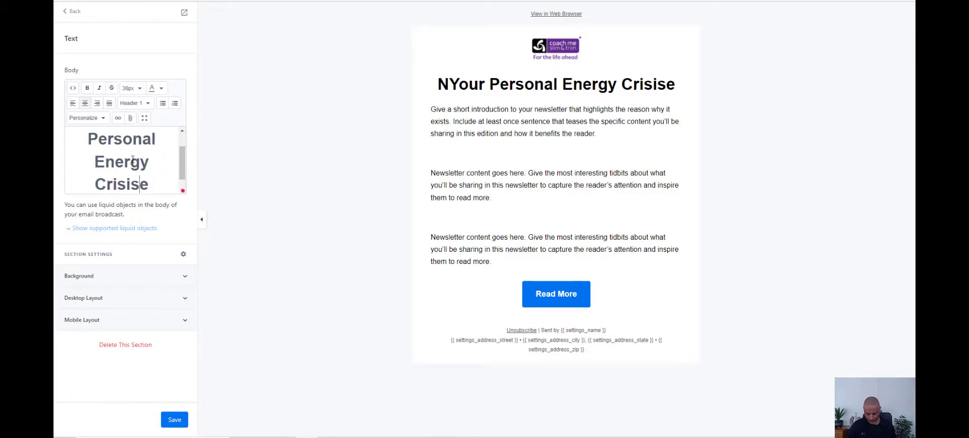
pyautogui.scroll(2, 126, 152)
pyautogui.click(115, 144)
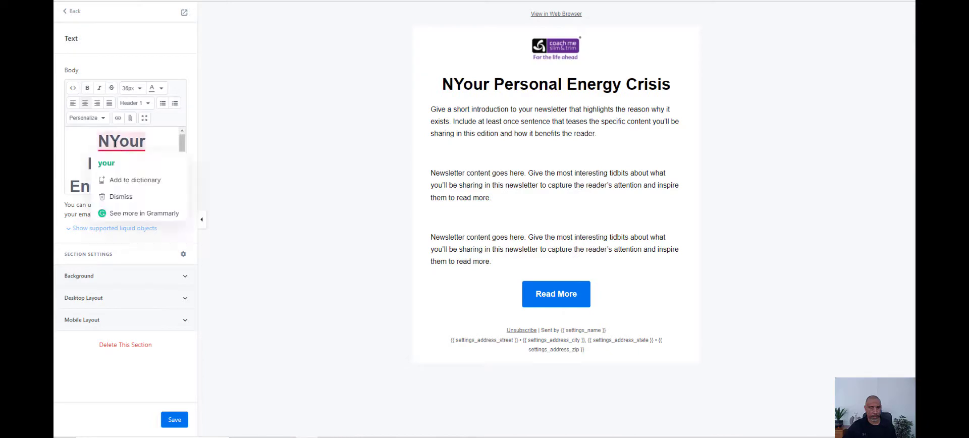
pyautogui.moveTo(111, 142); pyautogui.dragTo(97, 142)
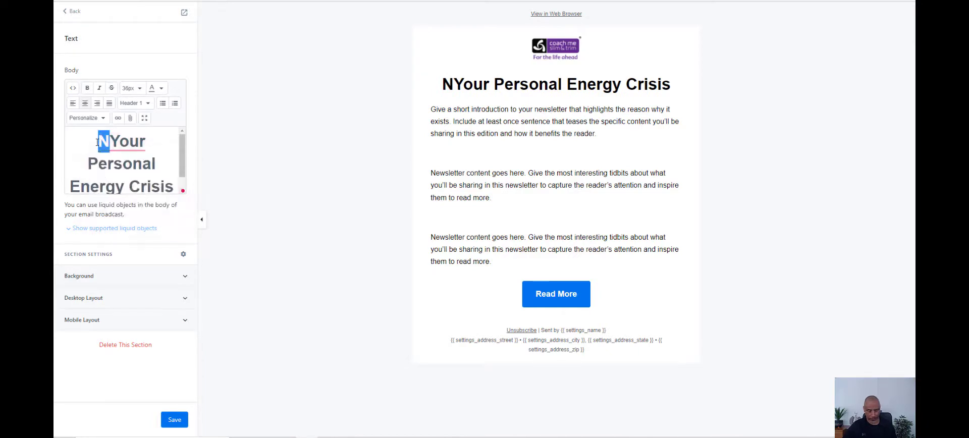
pyautogui.press('BackSpace')
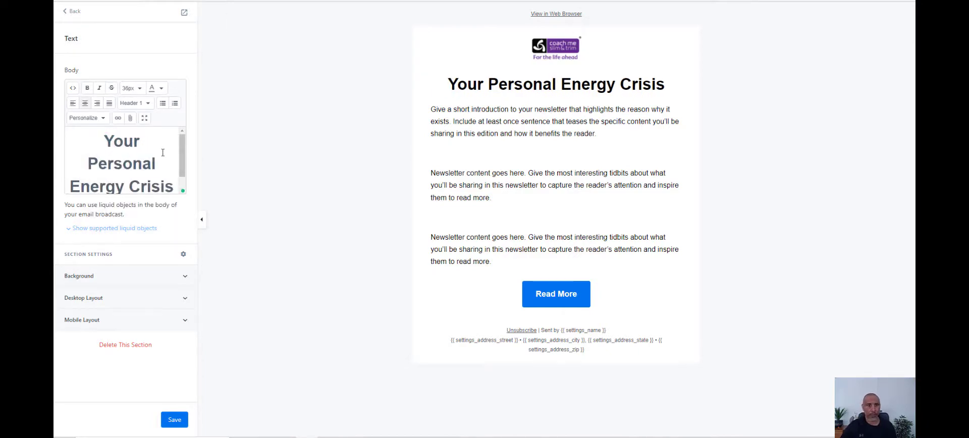
pyautogui.press('End')
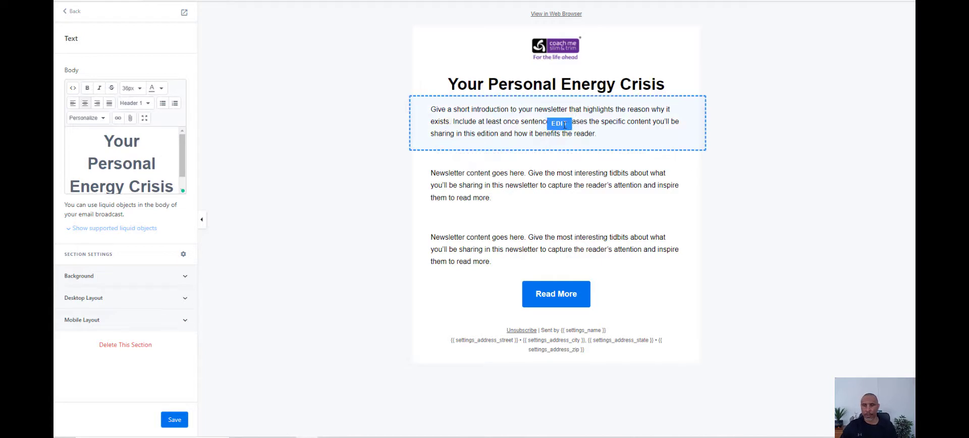
# Overwrite the placeholder introduction paragraph with 'G' and bring the Word draft forward
pyautogui.click(561, 124)
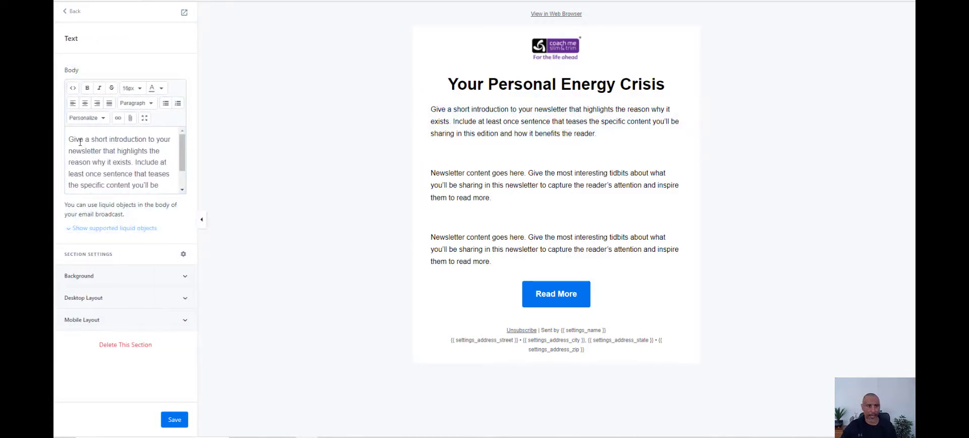
pyautogui.moveTo(70, 141); pyautogui.dragTo(122, 182)
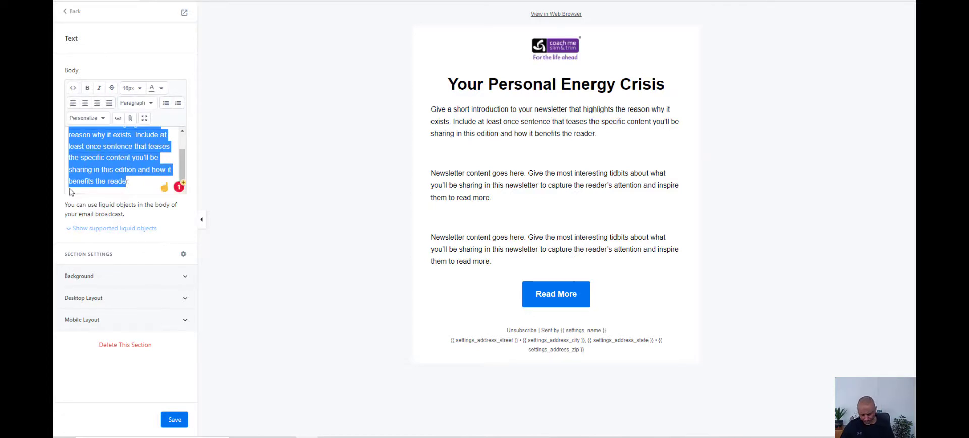
pyautogui.write('G')
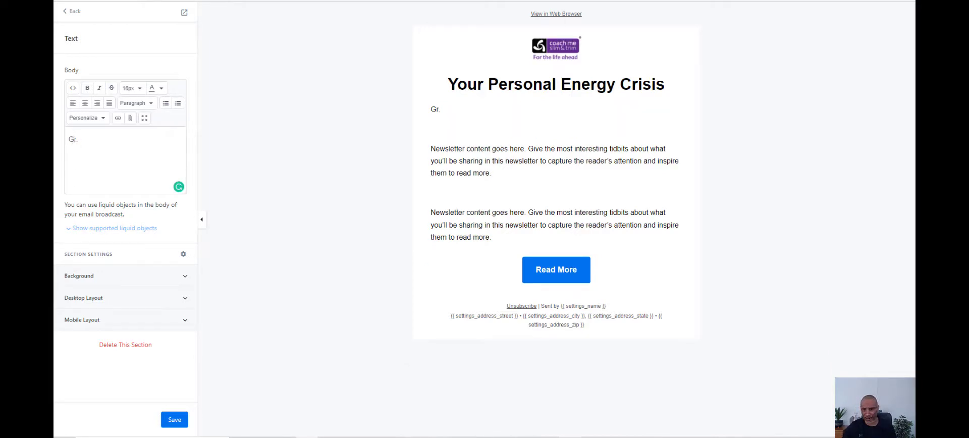
pyautogui.click(585, 419)
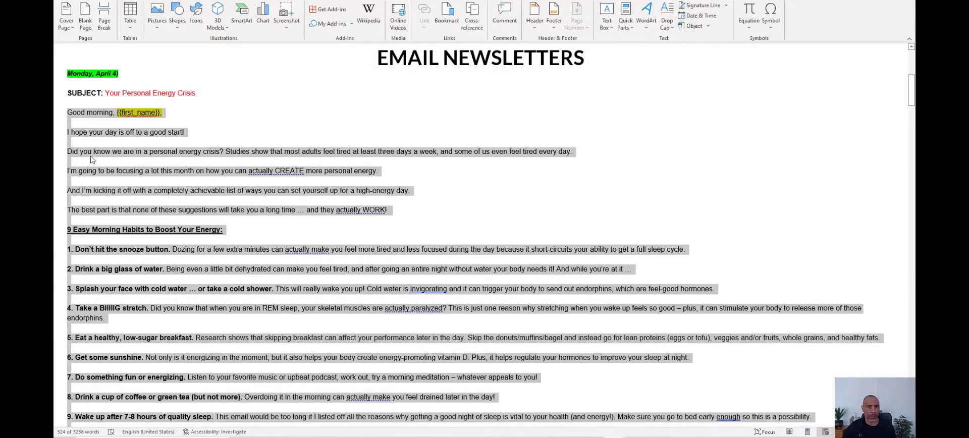
# Copy the selected newsletter text from the Word draft and return to Kajabi
pyautogui.scroll(-5, 91, 160)
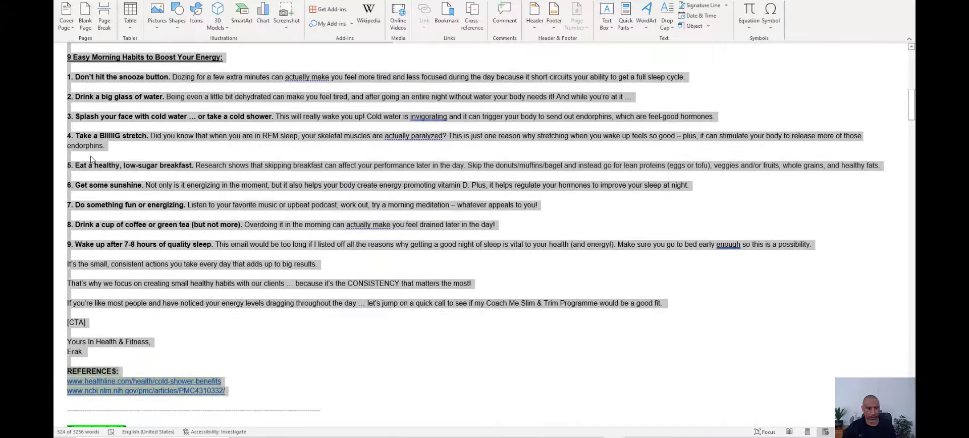
pyautogui.scroll(3, 90, 159)
pyautogui.scroll(3, 90, 159)
pyautogui.rightClick(101, 153)
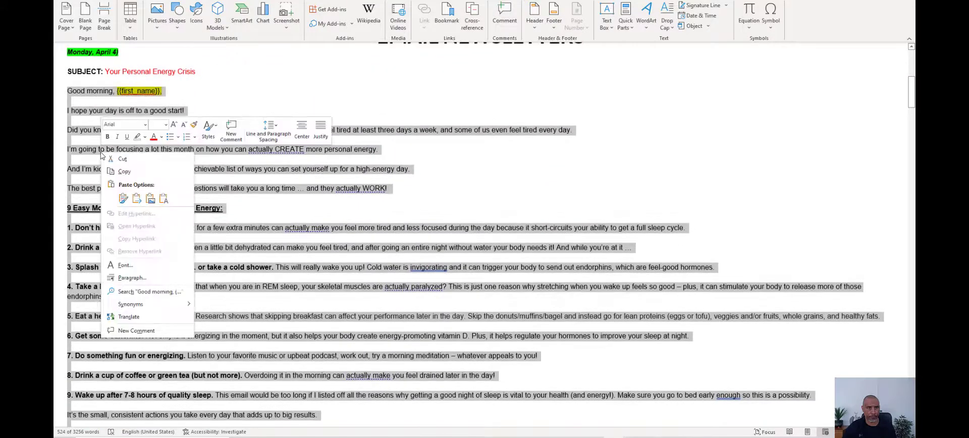
pyautogui.click(123, 172)
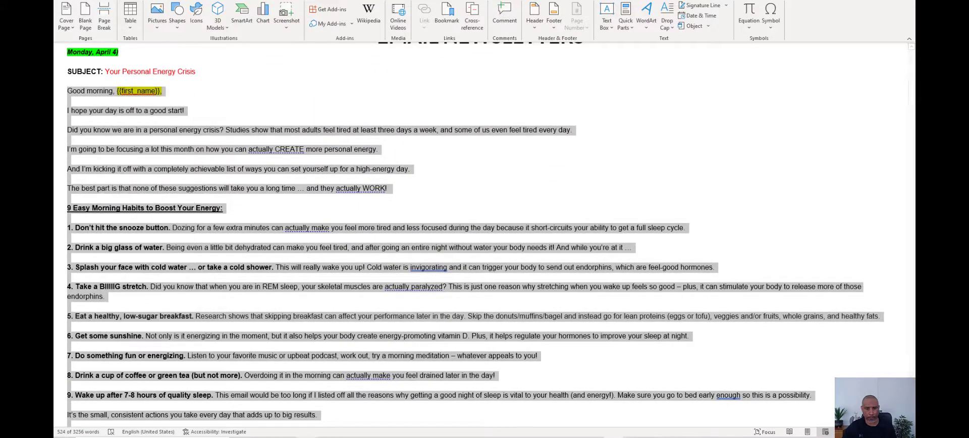
pyautogui.hotkey('alt', 'Tab')
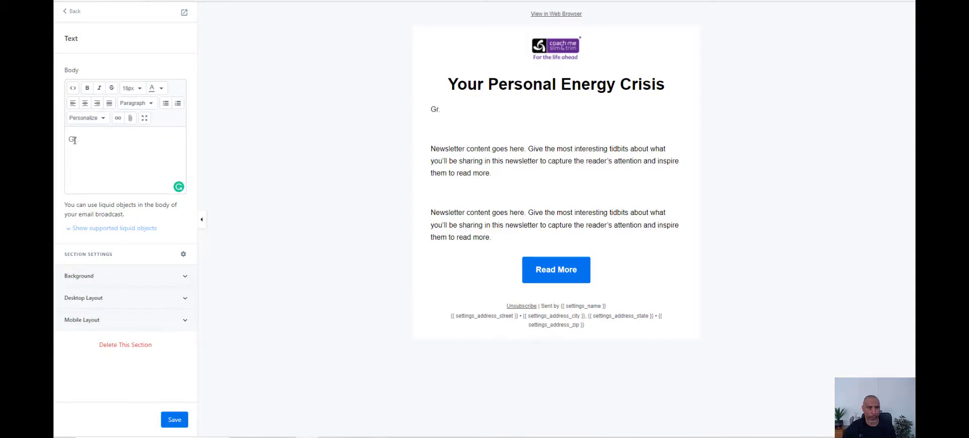
# Paste the newsletter article into the intro block and change 'GGood morning' to 'Hi'
pyautogui.rightClick(73, 140)
pyautogui.click(102, 225)
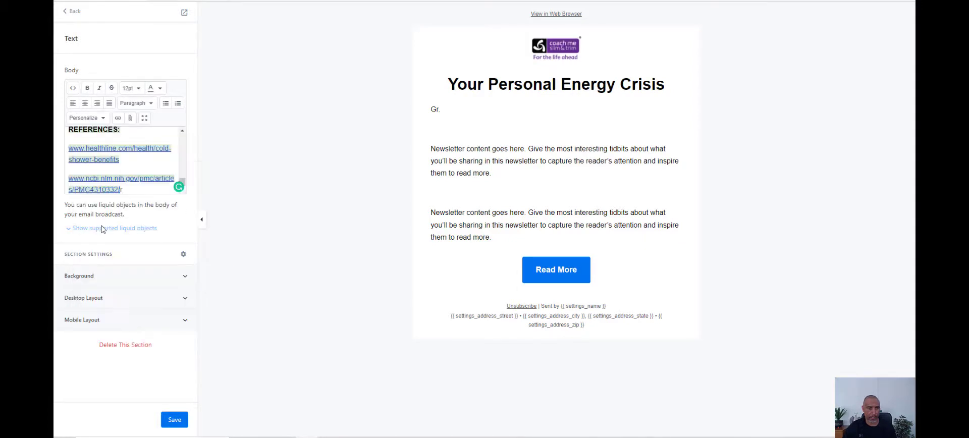
pyautogui.scroll(5, 120, 179)
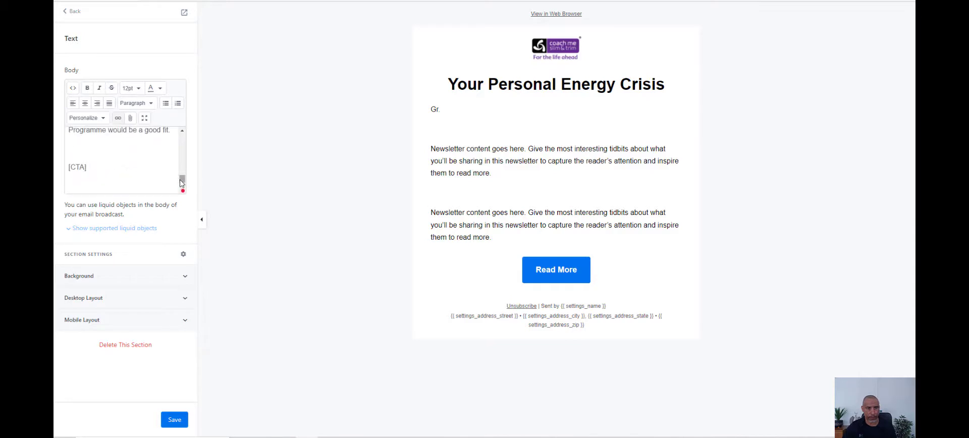
pyautogui.moveTo(183, 185); pyautogui.dragTo(182, 135)
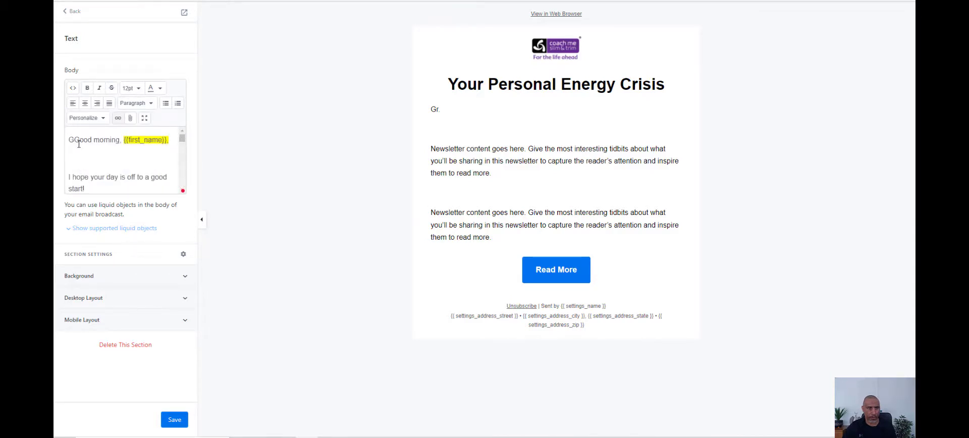
pyautogui.moveTo(121, 141); pyautogui.dragTo(59, 146)
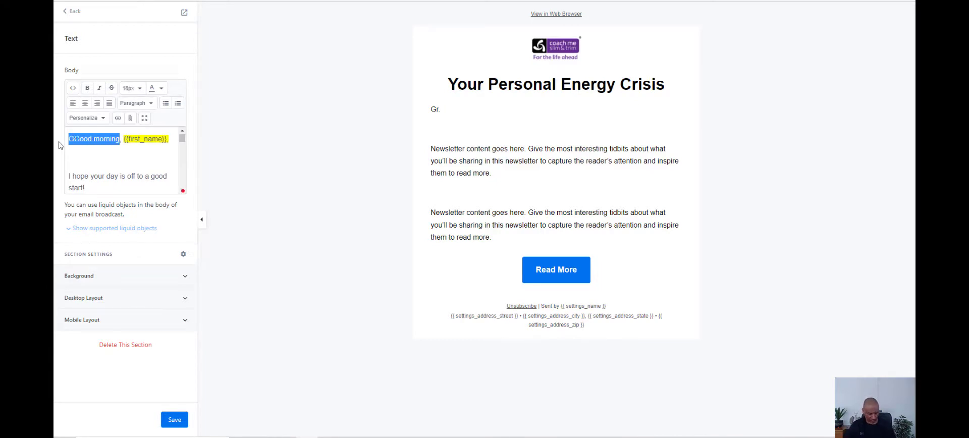
pyautogui.write('Hi')
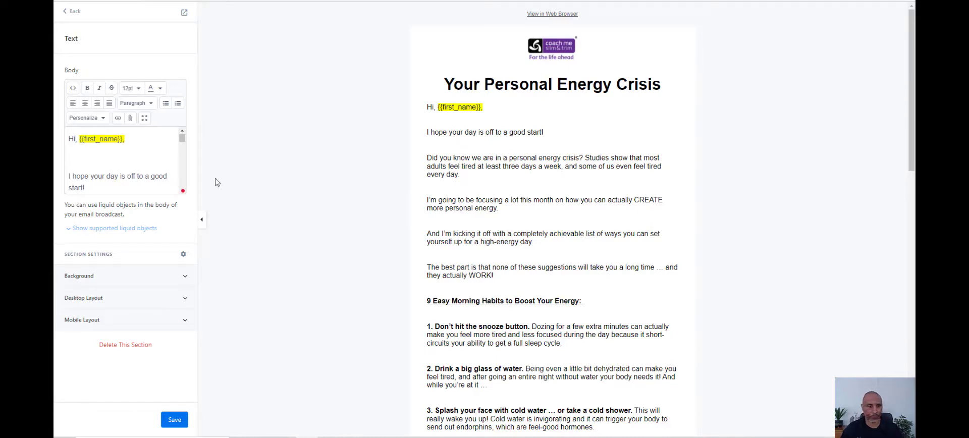
pyautogui.scroll(-3, 480, 224)
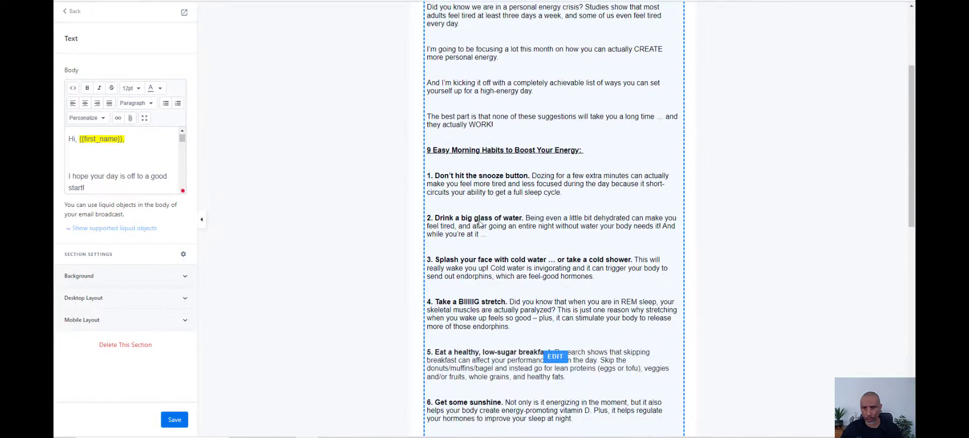
pyautogui.scroll(-7, 480, 224)
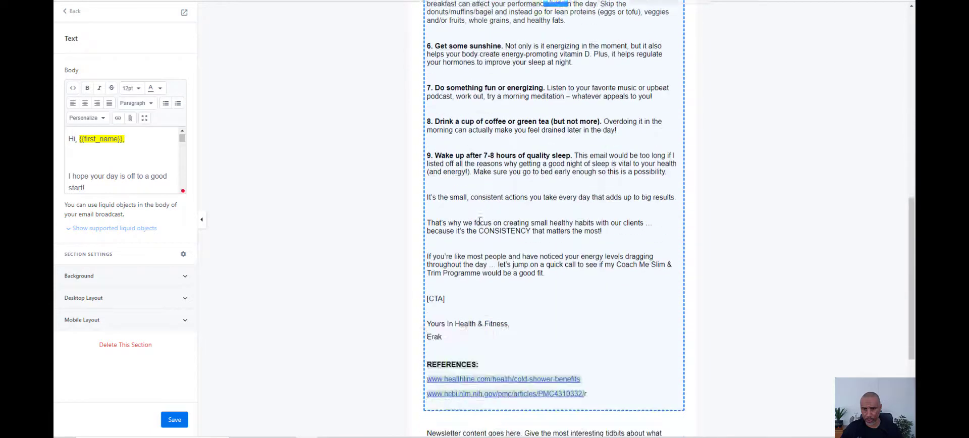
pyautogui.scroll(-1, 480, 220)
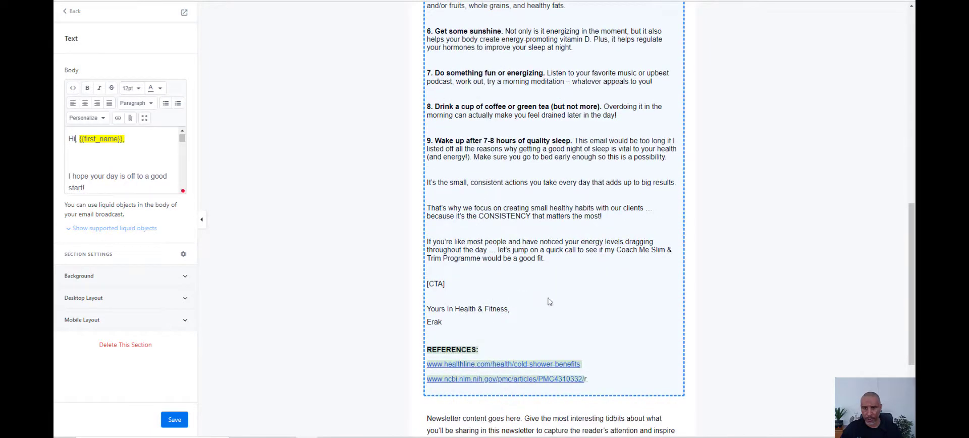
pyautogui.write(',')
pyautogui.scroll(5, 556, 202)
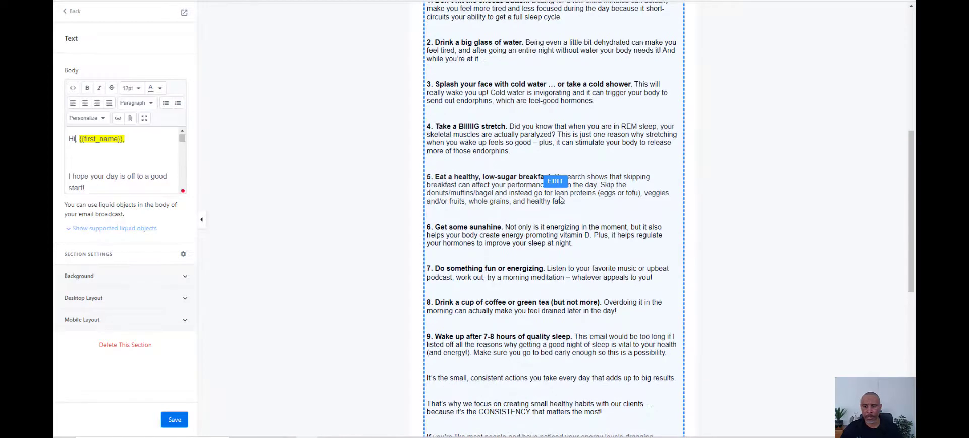
pyautogui.scroll(-5, 556, 182)
pyautogui.scroll(4, 550, 144)
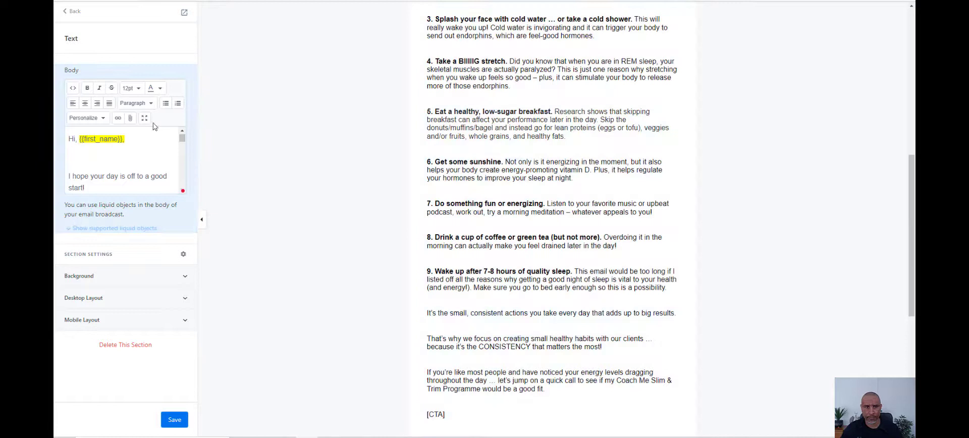
pyautogui.scroll(-3, 129, 148)
pyautogui.scroll(-6, 130, 149)
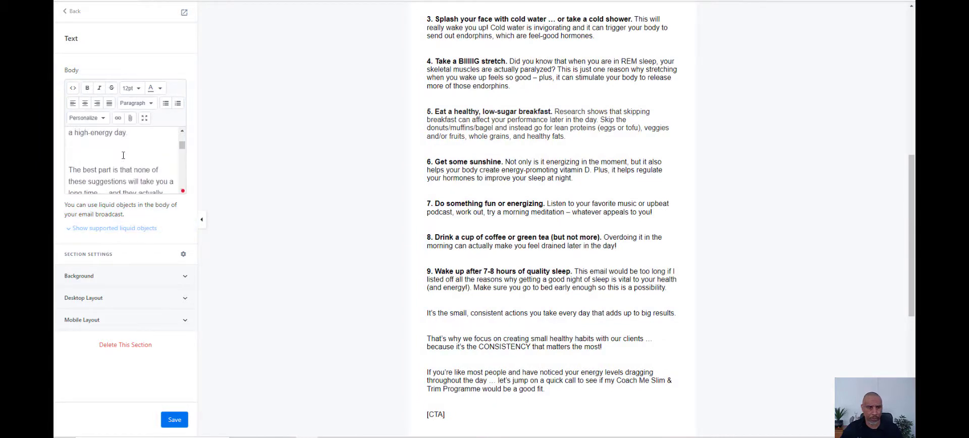
pyautogui.scroll(-5, 123, 156)
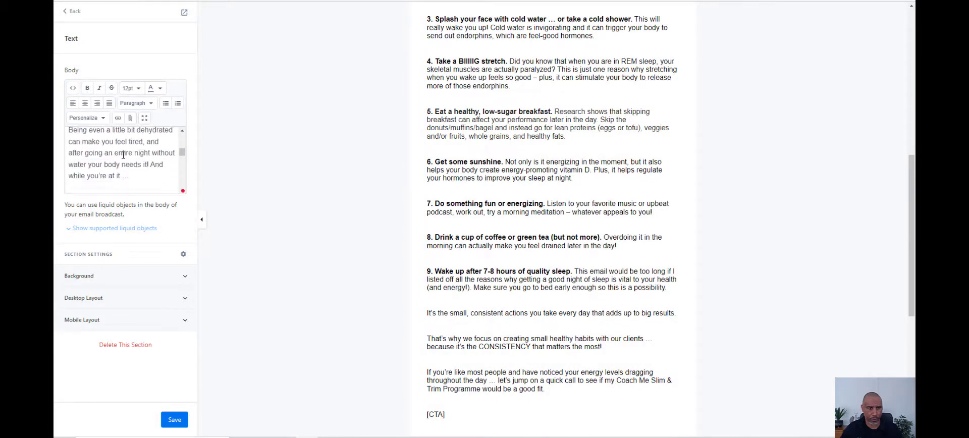
# Replace the [CTA] placeholder with 'Click here to book your FREE no-obligation call with me'
pyautogui.moveTo(183, 155); pyautogui.dragTo(183, 180)
pyautogui.scroll(-3, 165, 179)
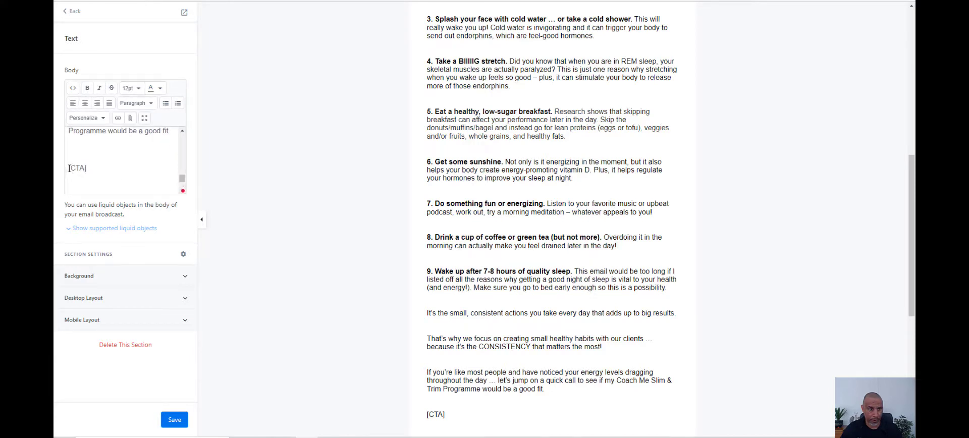
pyautogui.moveTo(69, 168); pyautogui.dragTo(94, 168)
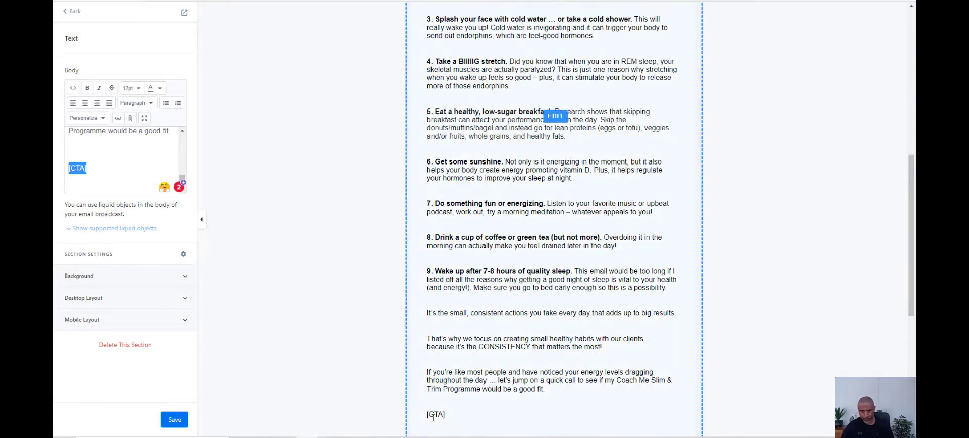
pyautogui.press('BackSpace')
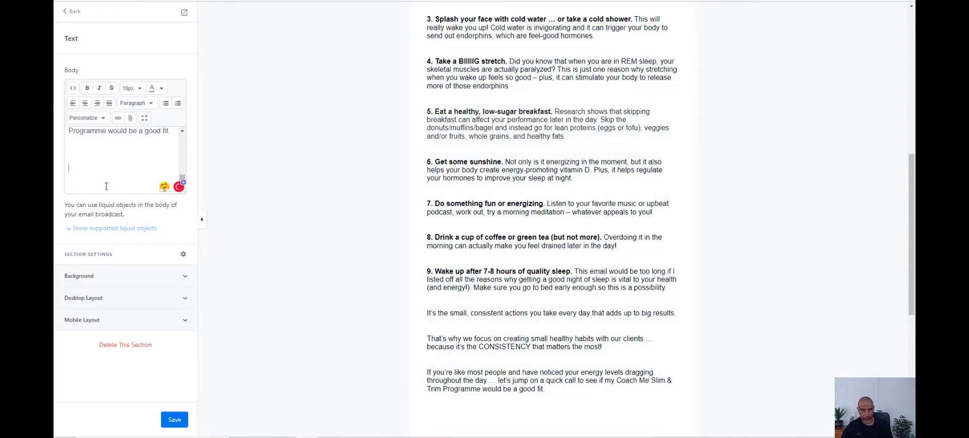
pyautogui.hotkey('ctrl', 'v')
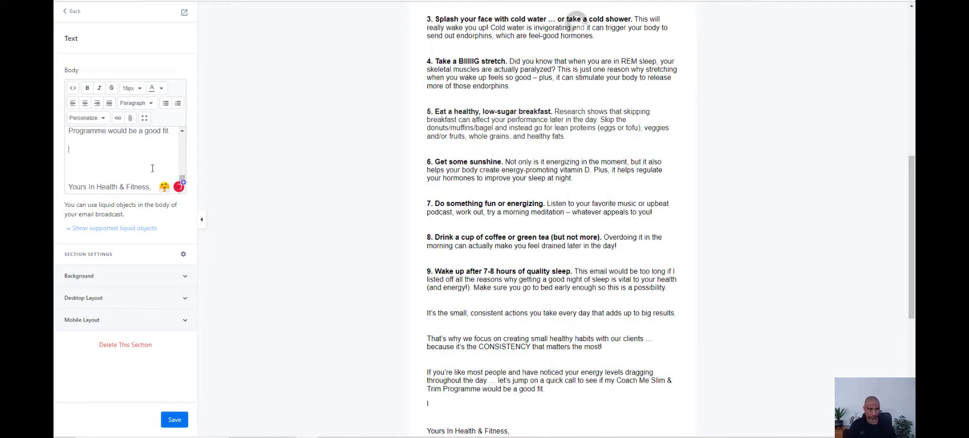
pyautogui.write('Click here ')
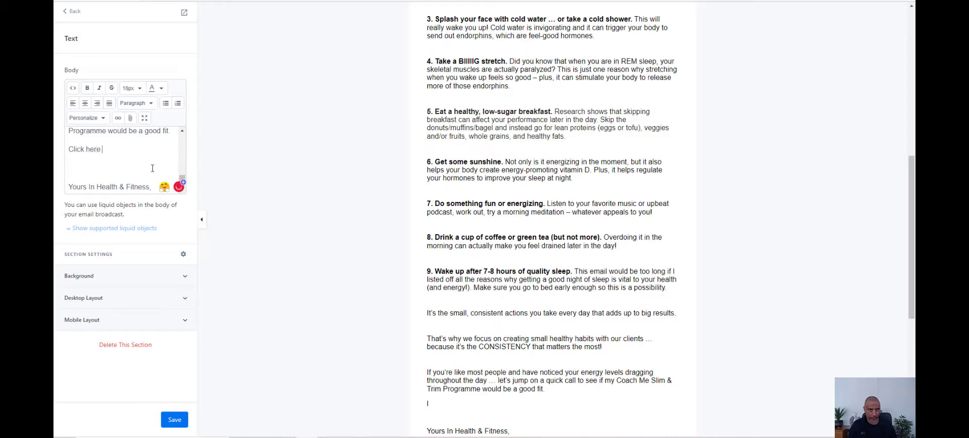
pyautogui.write('to book your FRE')
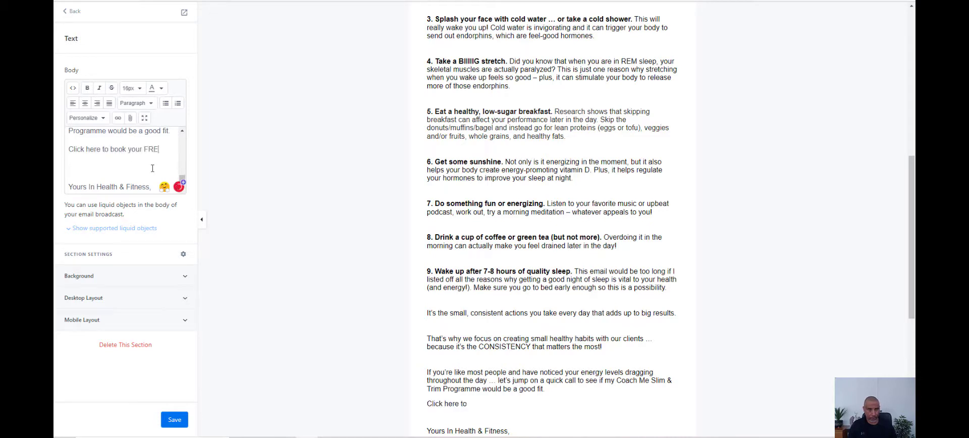
pyautogui.write('E no ')
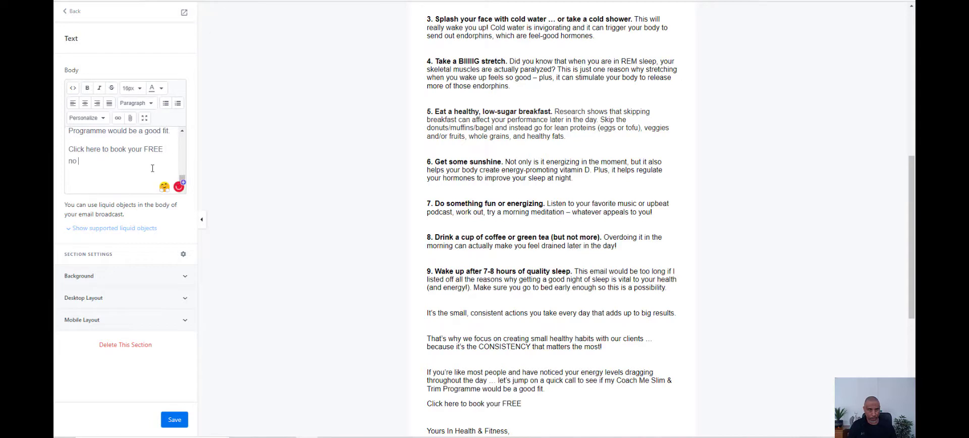
pyautogui.write('obligation ca')
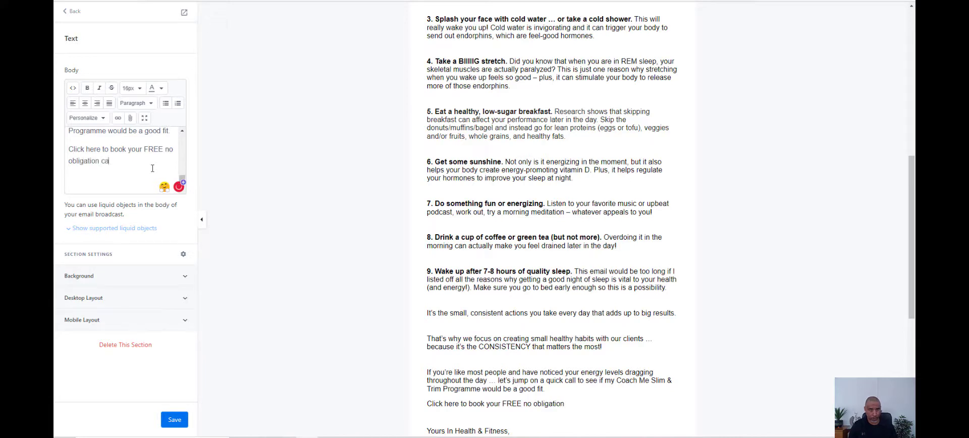
pyautogui.write('ll with me')
pyautogui.moveTo(168, 152)
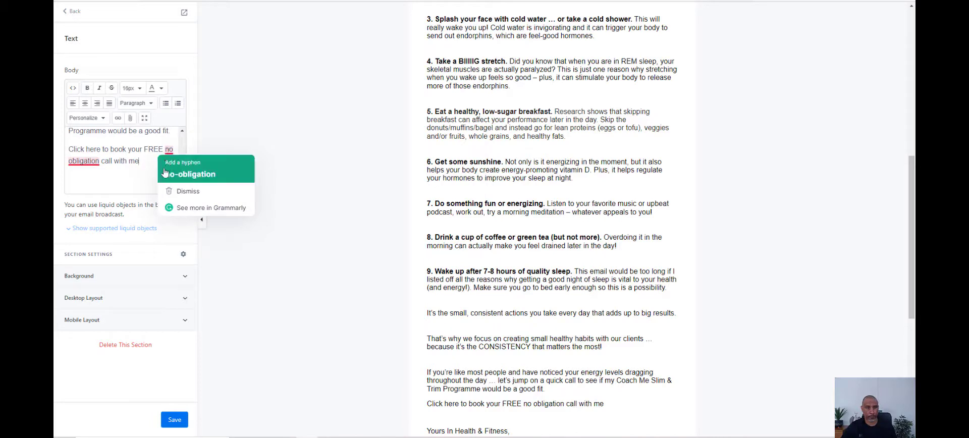
pyautogui.click(167, 175)
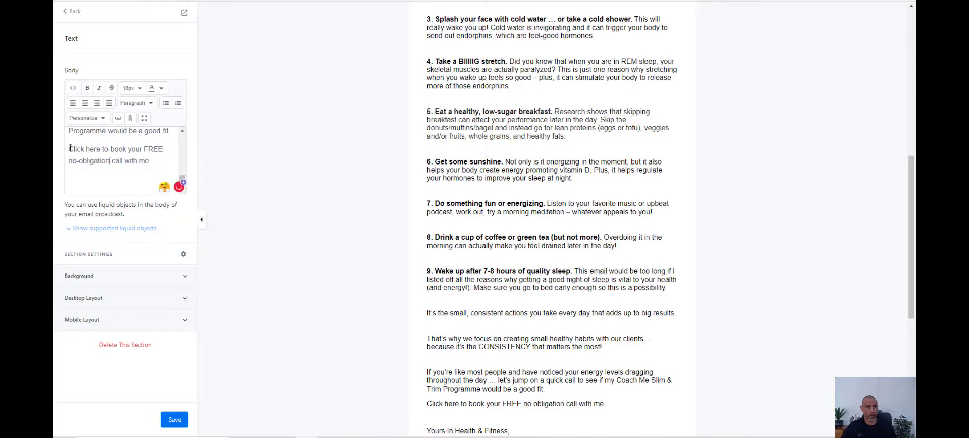
# Select 'Click here' and copy the Free Discovery Call booking link from Calendly
pyautogui.moveTo(69, 149); pyautogui.dragTo(102, 149)
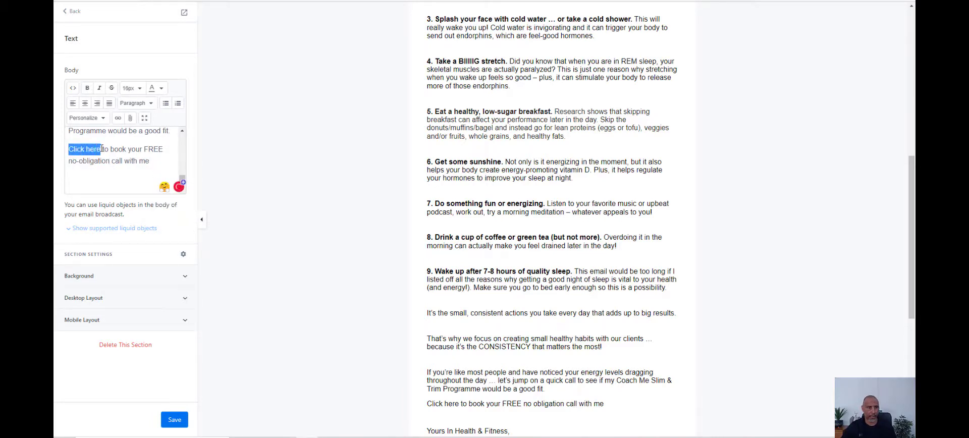
pyautogui.hotkey('ctrl', 'Tab')
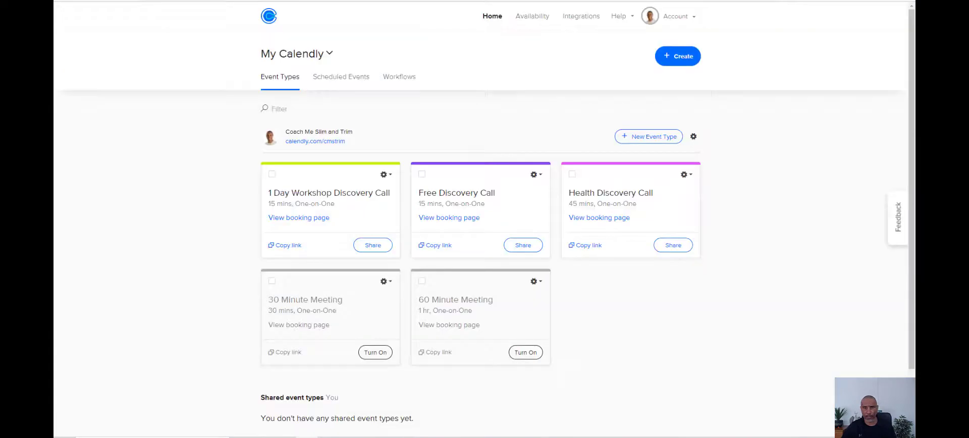
pyautogui.click(443, 245)
pyautogui.hotkey('ctrl', 'shift', 'Tab')
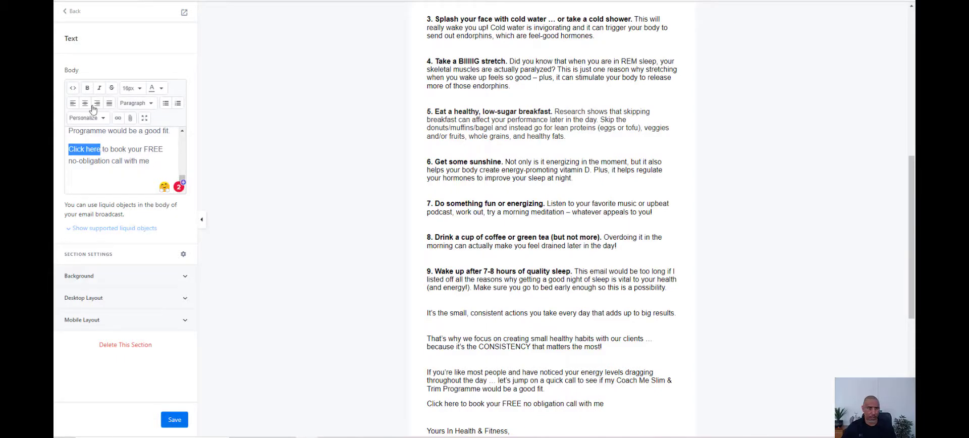
# Link 'Click here' to the pasted Calendly Free Discovery Call URL and save the text
pyautogui.click(118, 119)
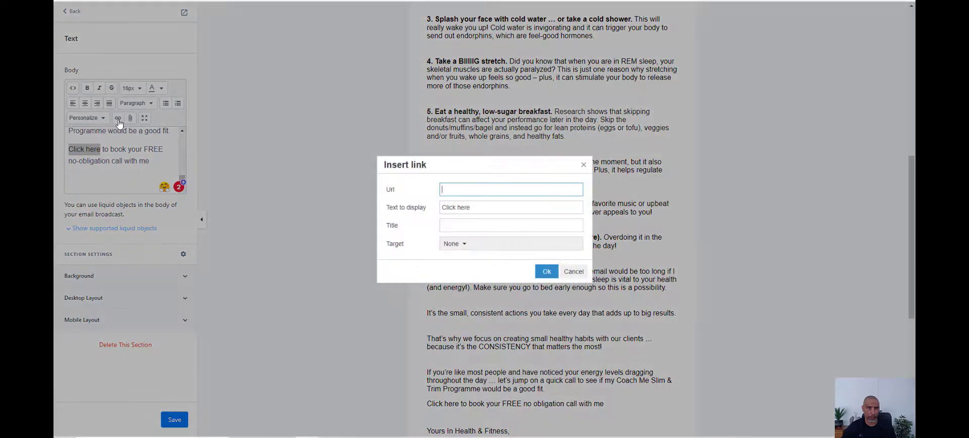
pyautogui.click(448, 189)
pyautogui.rightClick(447, 190)
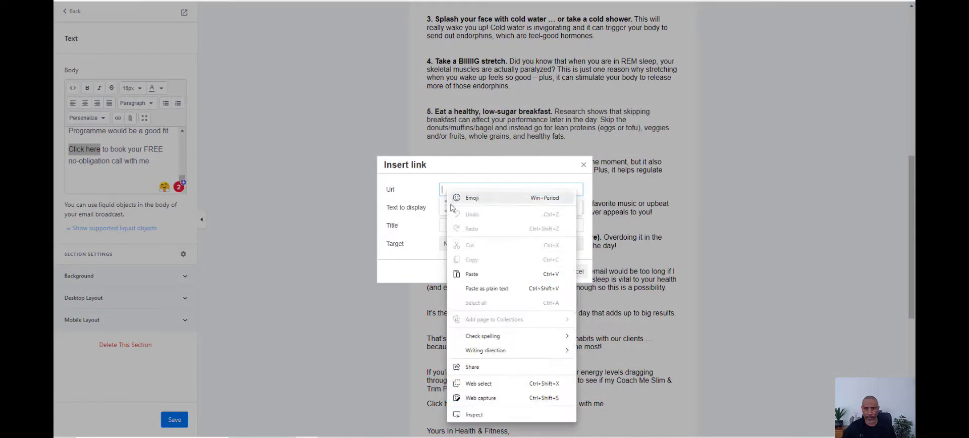
pyautogui.click(470, 274)
pyautogui.click(547, 273)
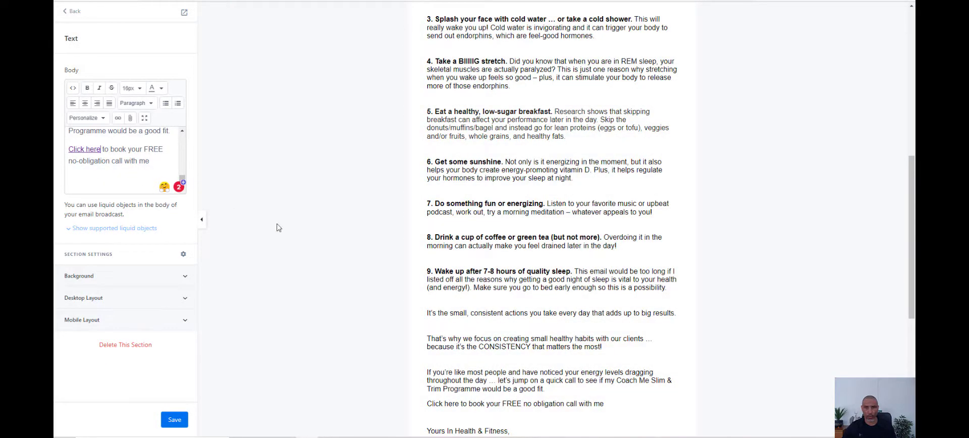
pyautogui.scroll(-3, 506, 255)
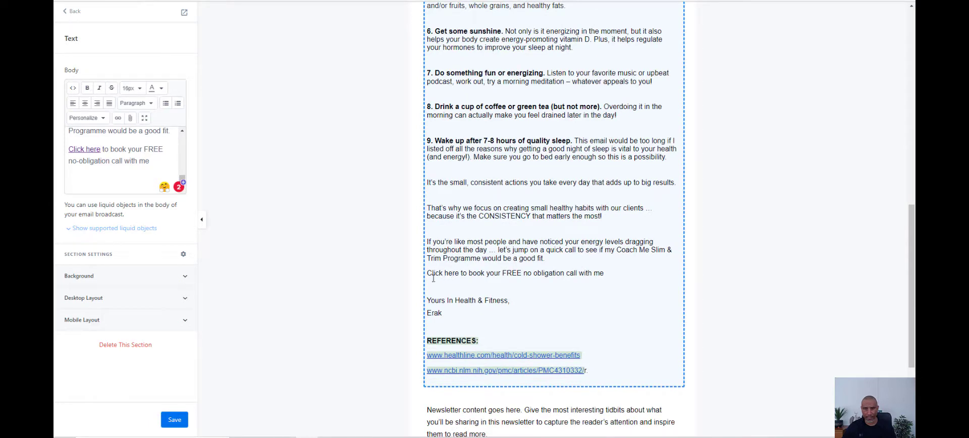
pyautogui.click(174, 420)
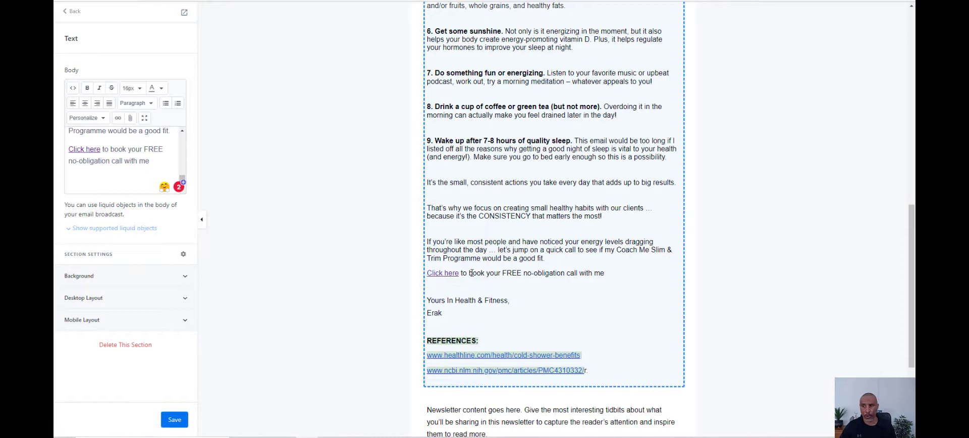
pyautogui.scroll(15, 471, 273)
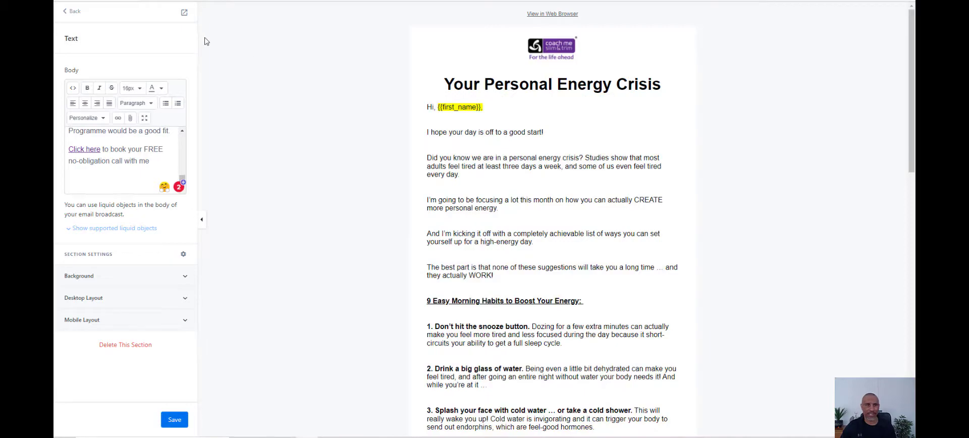
# Save the edited email content
pyautogui.scroll(-6, 304, 99)
pyautogui.scroll(-5, 304, 99)
pyautogui.scroll(10, 305, 98)
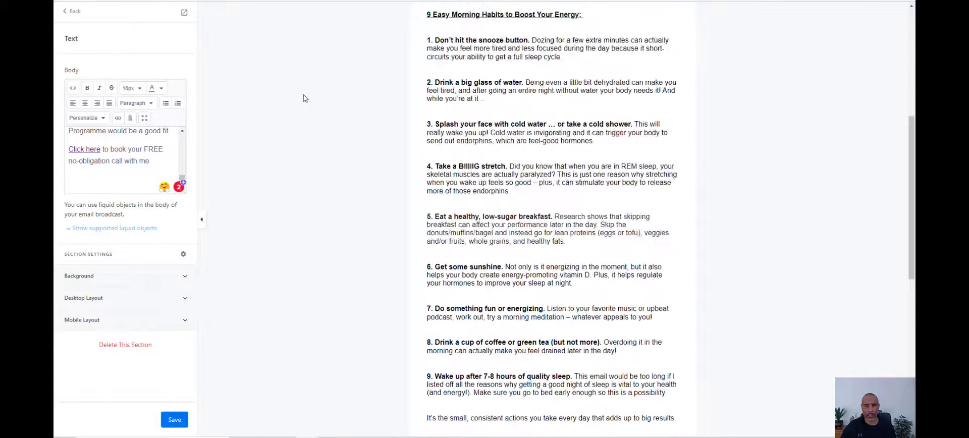
pyautogui.click(171, 420)
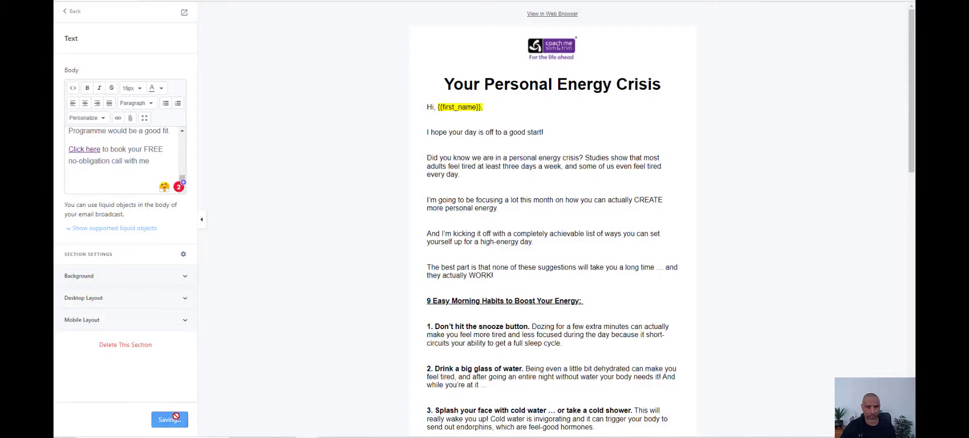
# Go back to Edit Broadcast and scroll through the updated email preview
pyautogui.click(75, 12)
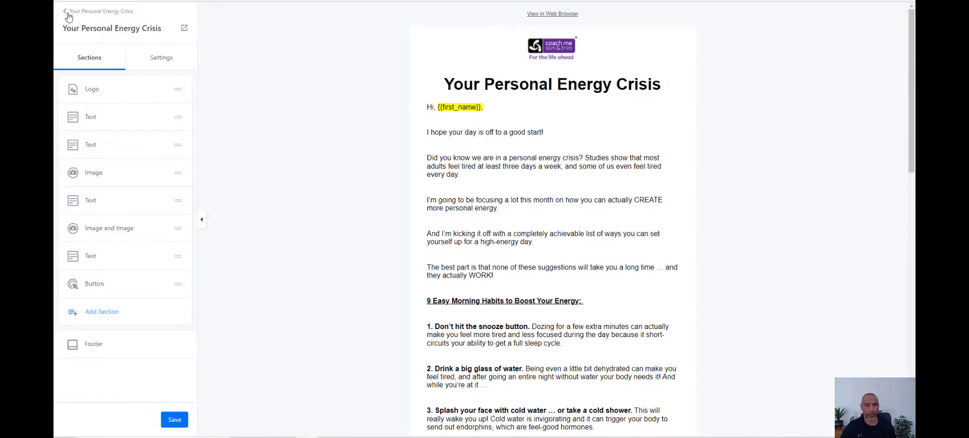
pyautogui.click(67, 13)
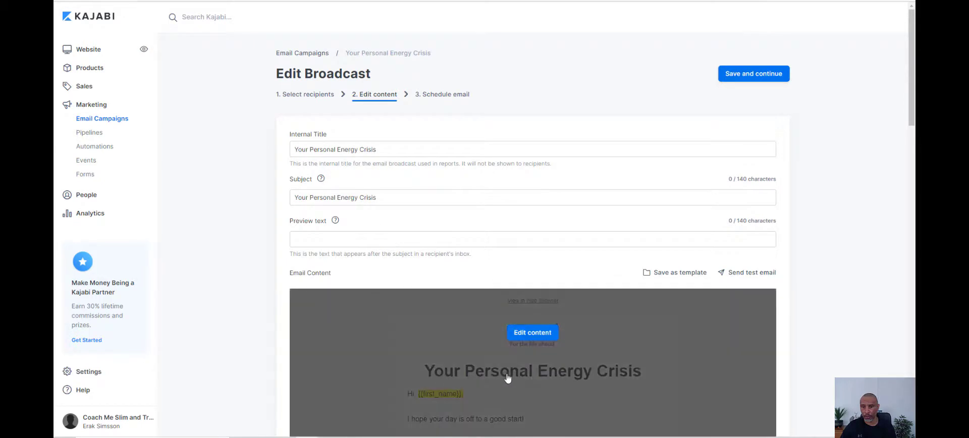
pyautogui.scroll(-15, 548, 255)
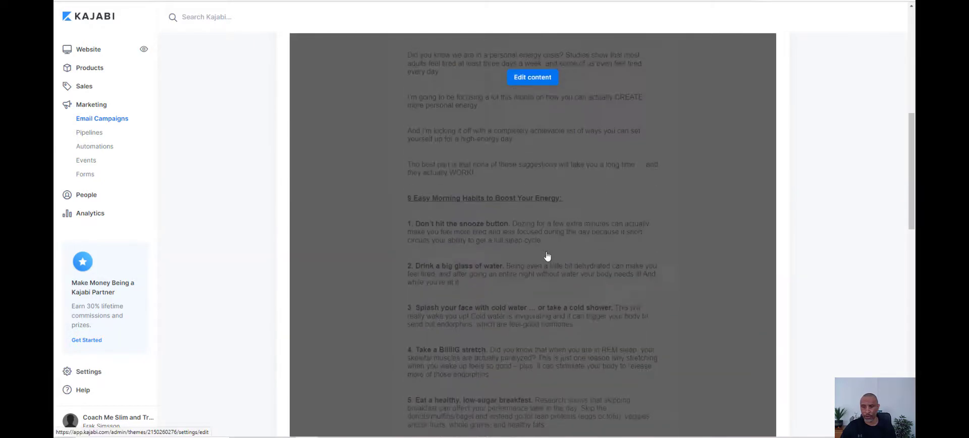
pyautogui.scroll(-5, 548, 254)
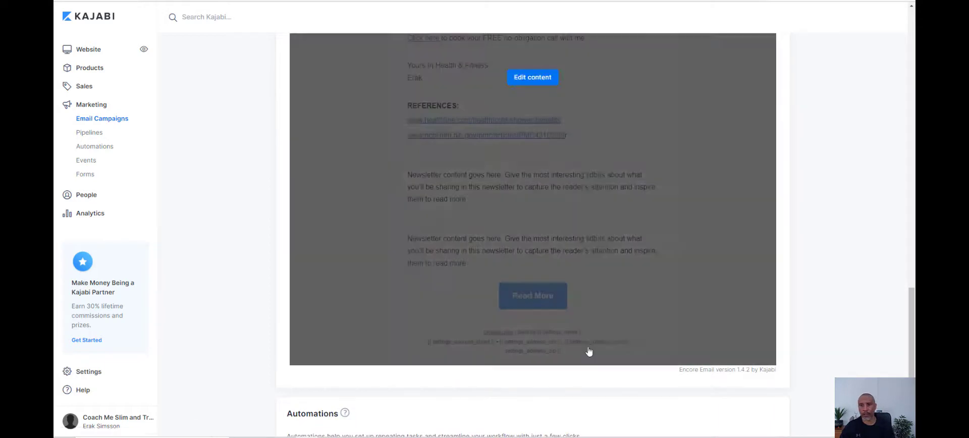
pyautogui.scroll(3, 543, 263)
pyautogui.scroll(-1, 543, 263)
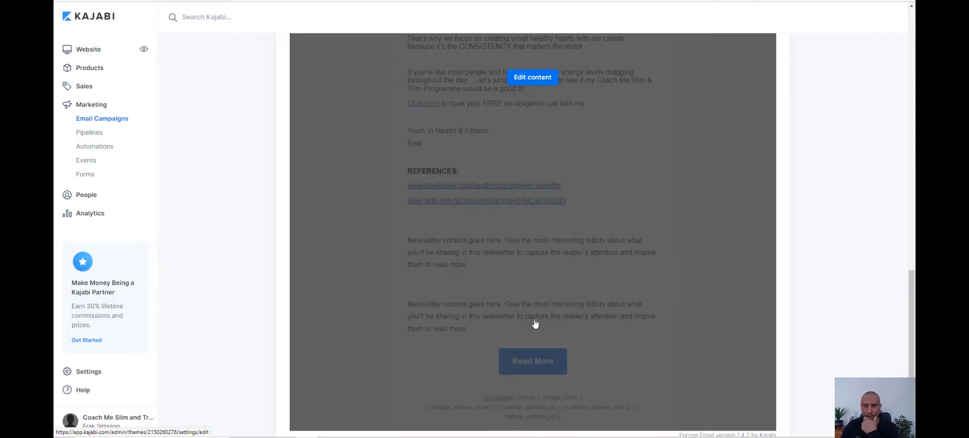
# Delete both 'Newsletter content goes here' placeholder sections from the email
pyautogui.click(525, 83)
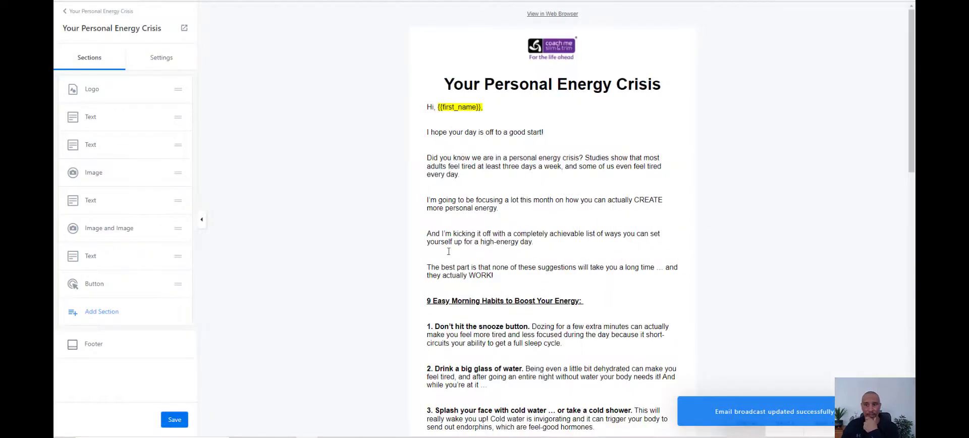
pyautogui.scroll(-15, 455, 256)
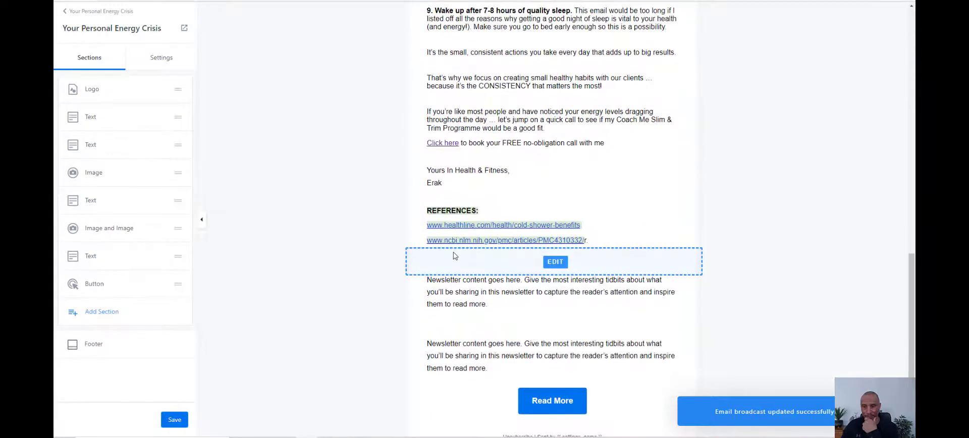
pyautogui.click(562, 296)
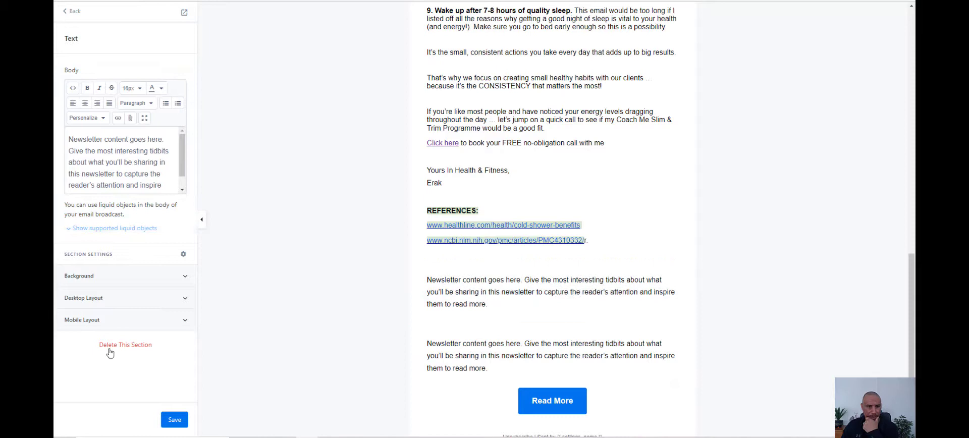
pyautogui.click(116, 346)
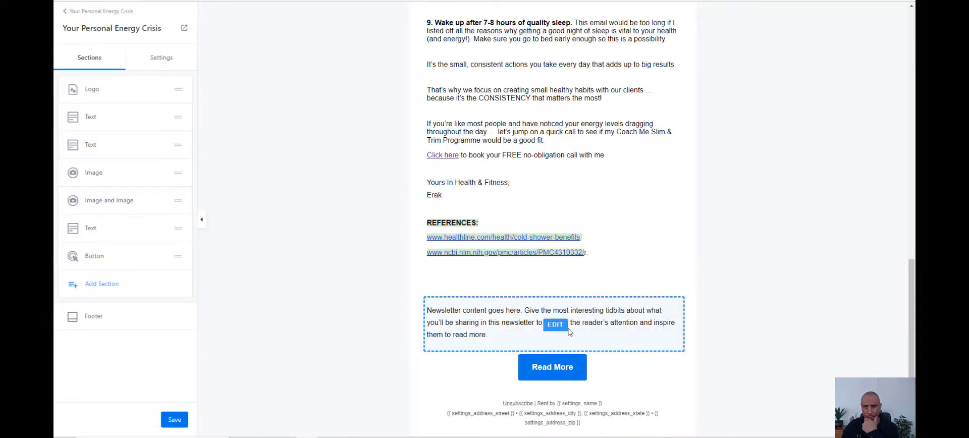
pyautogui.click(561, 325)
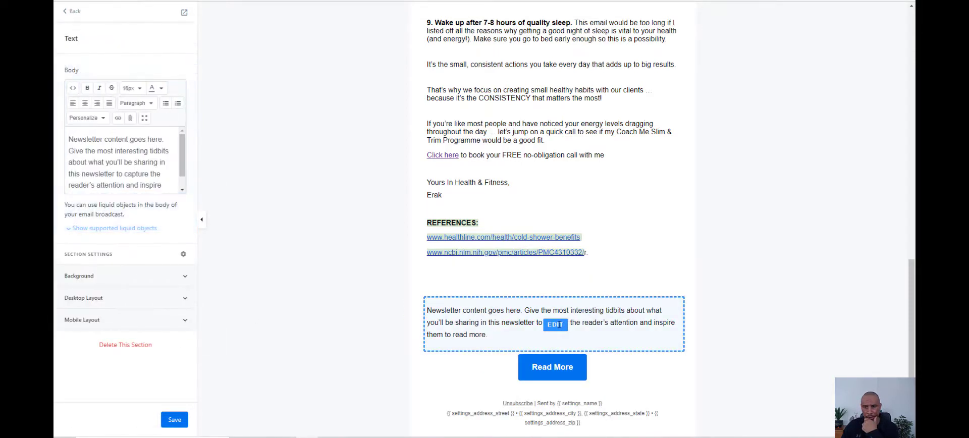
pyautogui.click(122, 347)
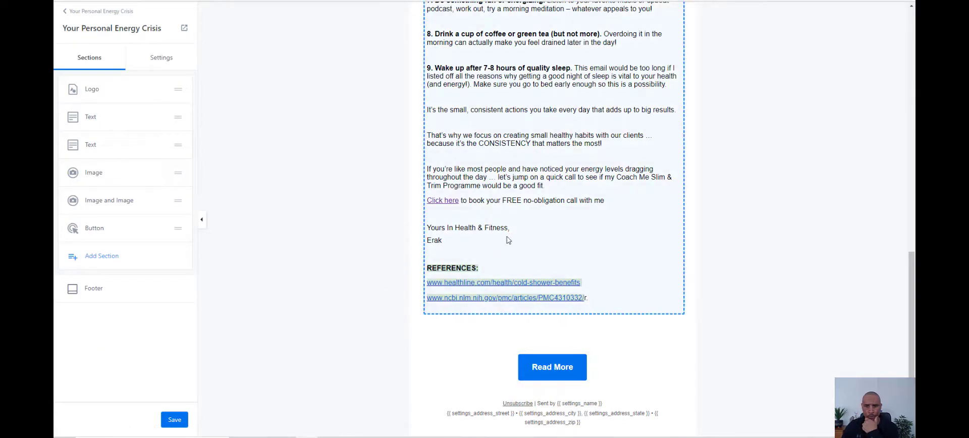
# Change the button text to 'To Book Your FREE Weight Loss Discovery Call Click Here' and make it purple
pyautogui.click(556, 369)
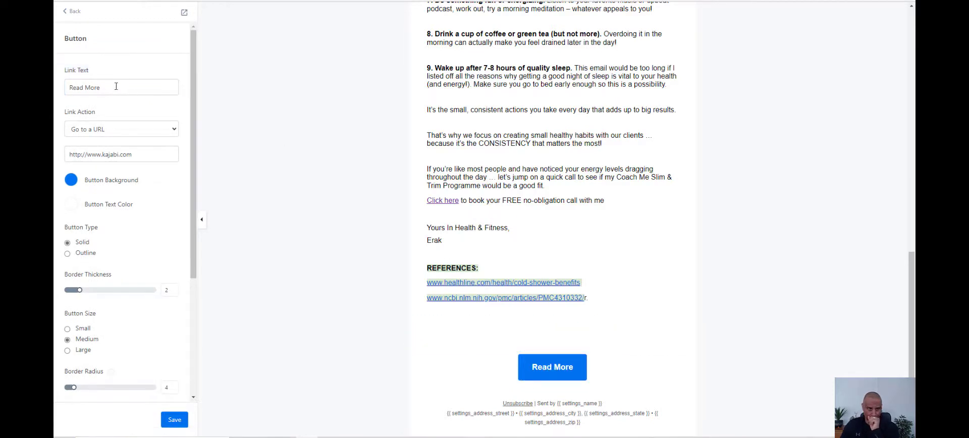
pyautogui.moveTo(115, 87); pyautogui.dragTo(69, 88)
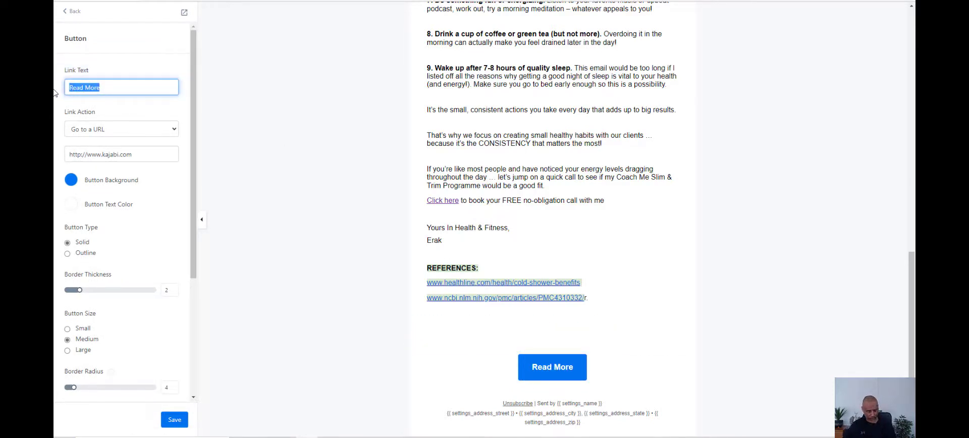
pyautogui.write('To')
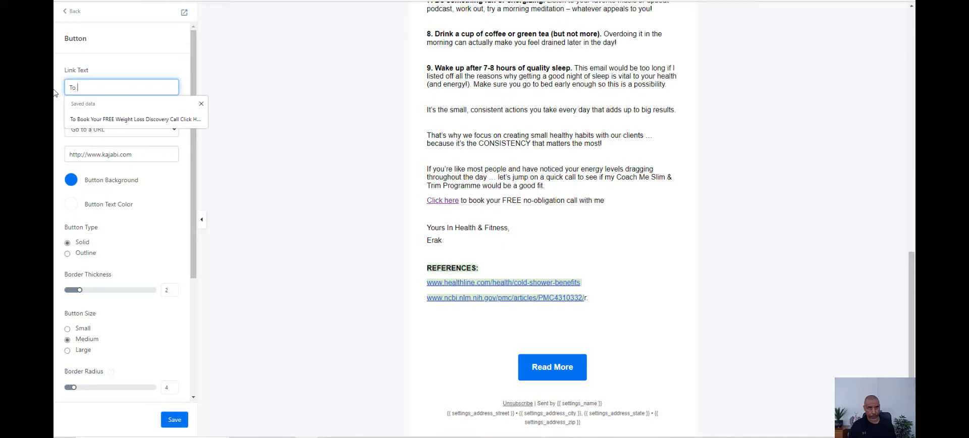
pyautogui.click(83, 119)
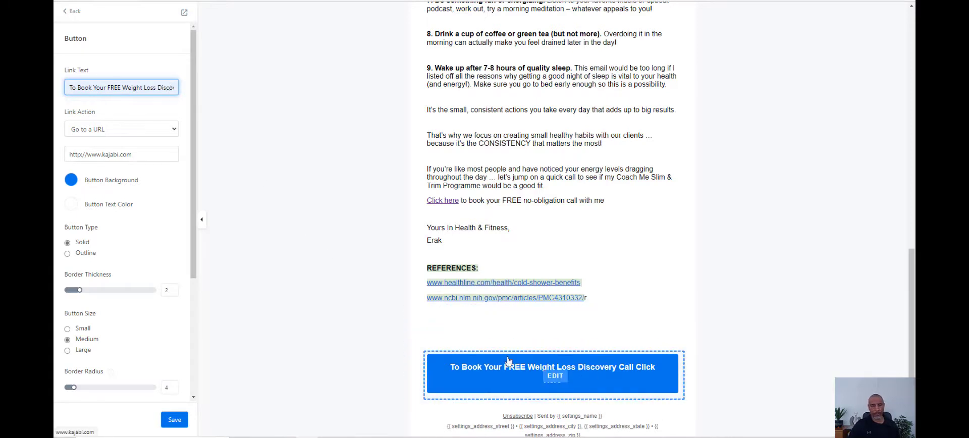
pyautogui.click(71, 179)
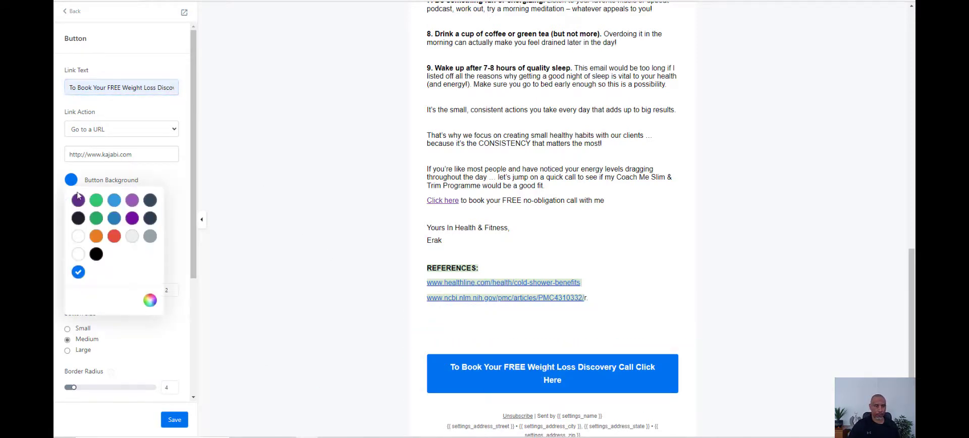
pyautogui.click(79, 201)
pyautogui.click(171, 420)
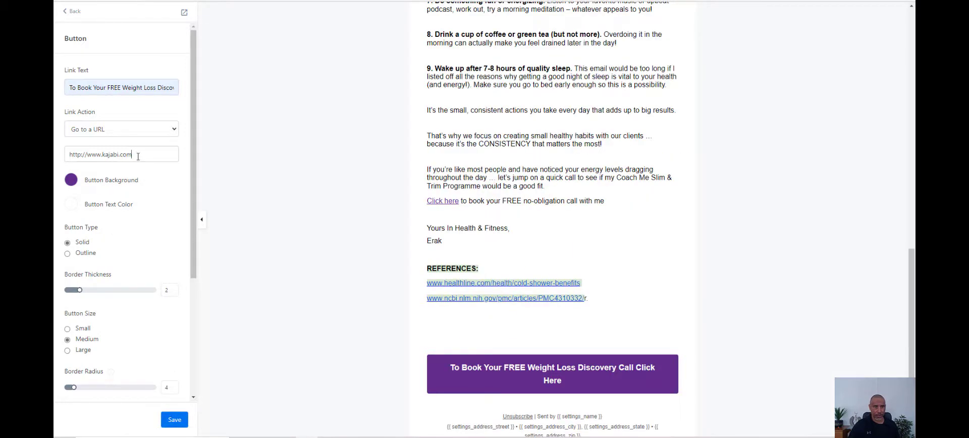
# Clear the button's old kajabi.com URL and copy the Calendly Free Discovery Call link
pyautogui.moveTo(138, 157); pyautogui.dragTo(55, 158)
pyautogui.press('BackSpace')
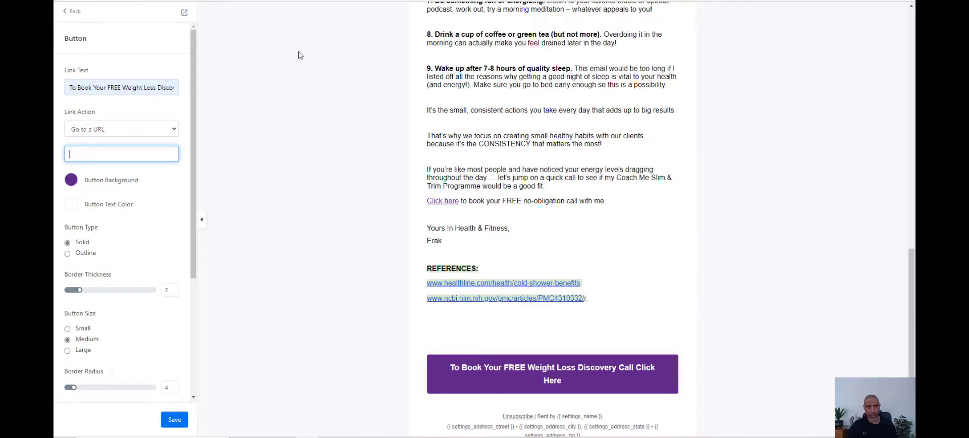
pyautogui.hotkey('ctrl', 'Tab')
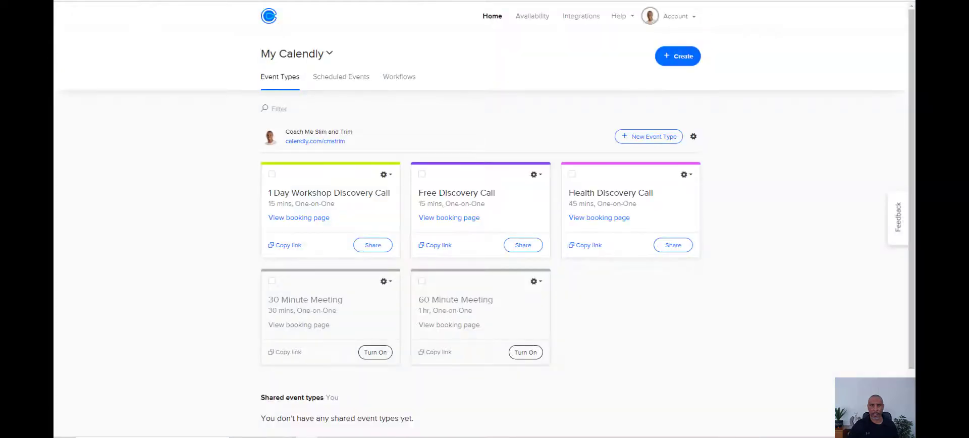
pyautogui.click(444, 247)
pyautogui.hotkey('ctrl', 'shift', 'Tab')
# Paste the Calendly link as the button URL, save, and return to Edit Broadcast
pyautogui.rightClick(129, 152)
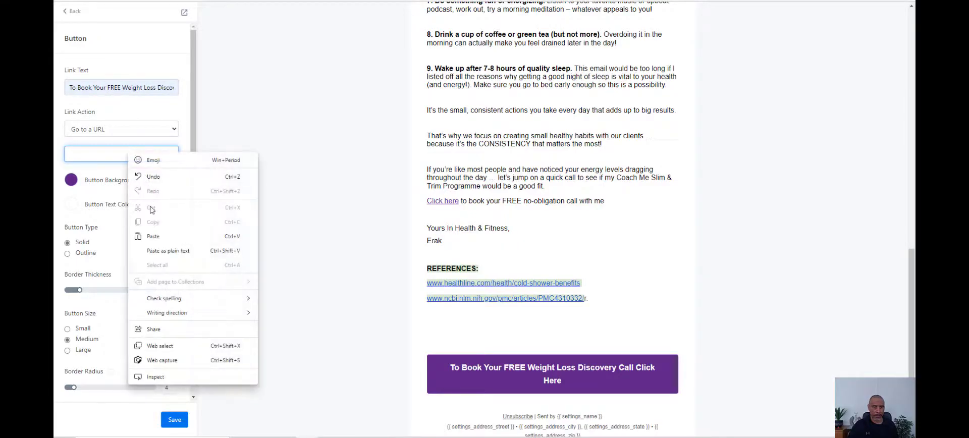
pyautogui.click(155, 241)
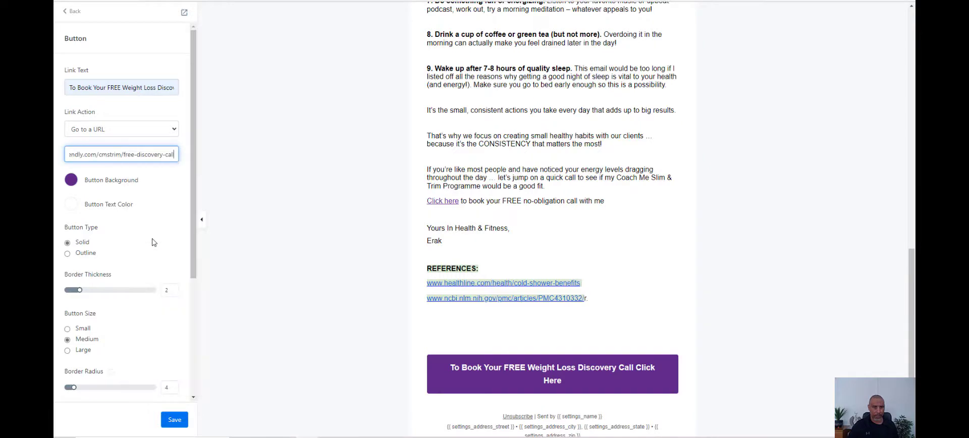
pyautogui.click(173, 422)
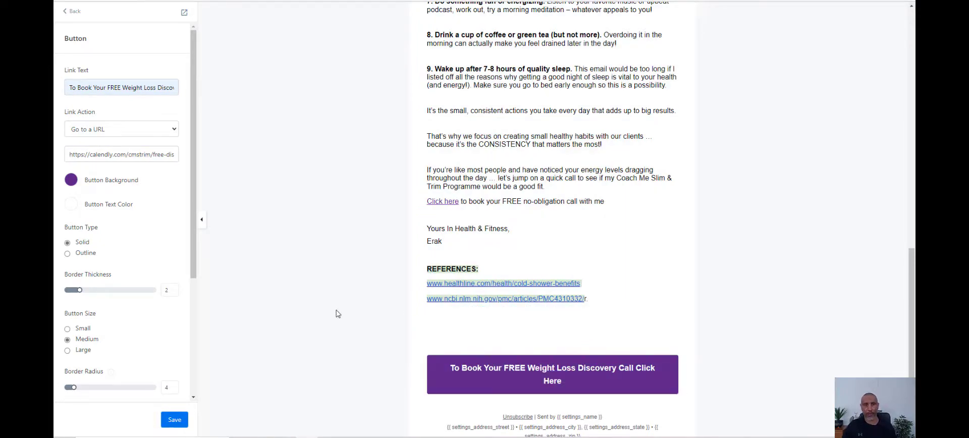
pyautogui.scroll(15, 333, 313)
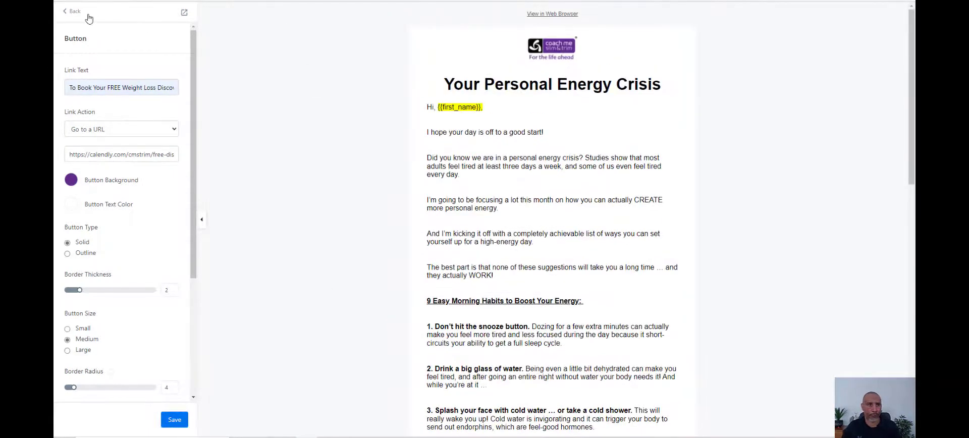
pyautogui.click(69, 12)
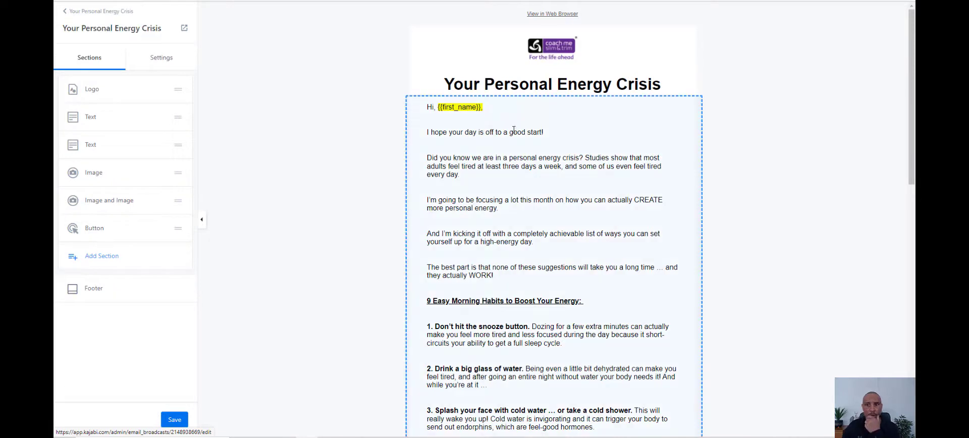
pyautogui.click(69, 17)
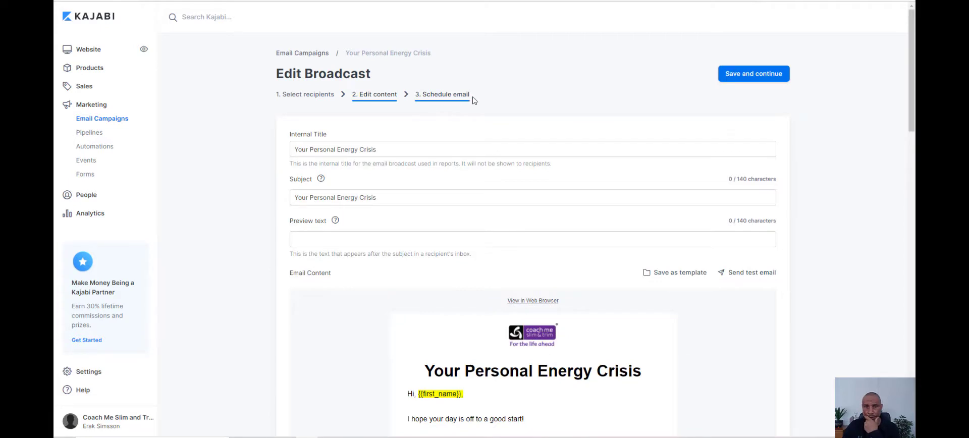
# Schedule the broadcast to send later on April 4, 2022 at 6:00 PM
pyautogui.click(752, 79)
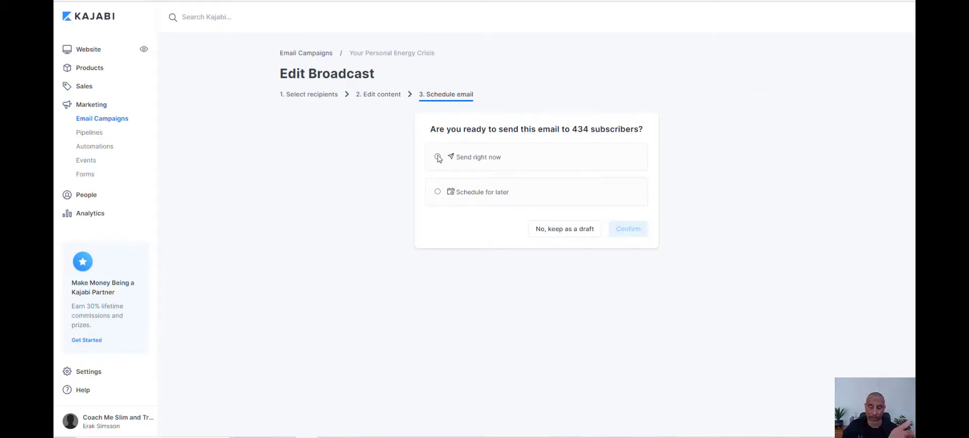
pyautogui.click(437, 193)
pyautogui.click(513, 209)
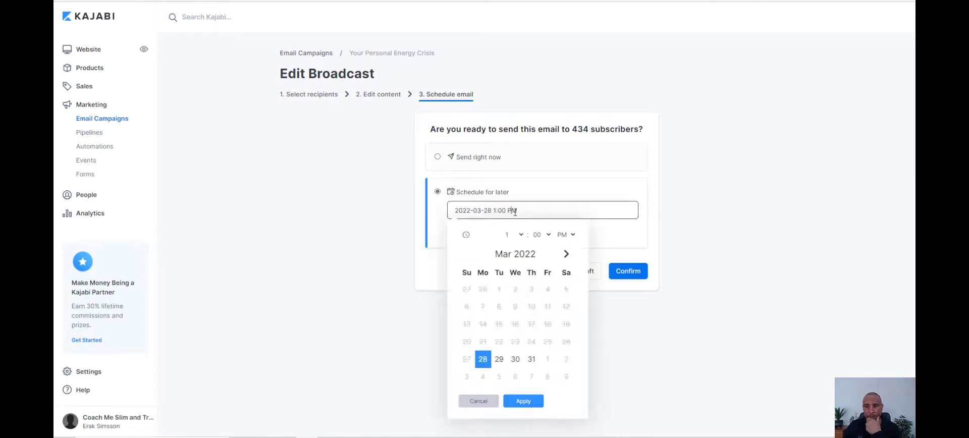
pyautogui.click(566, 254)
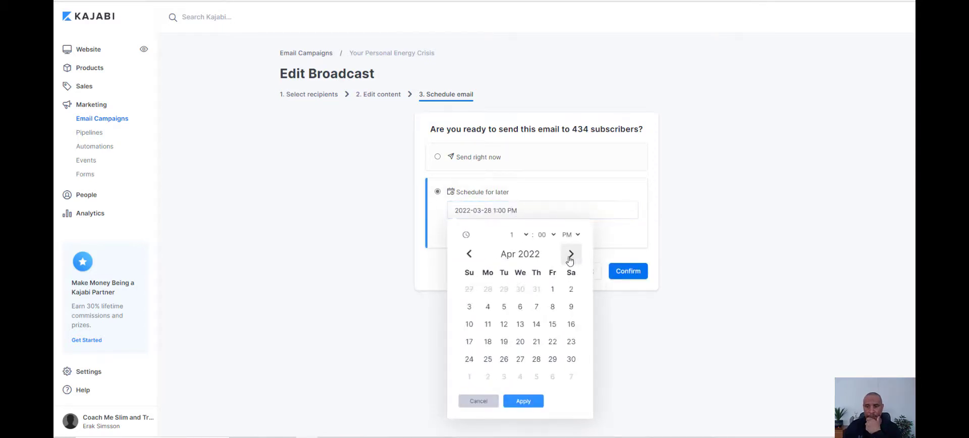
pyautogui.click(489, 308)
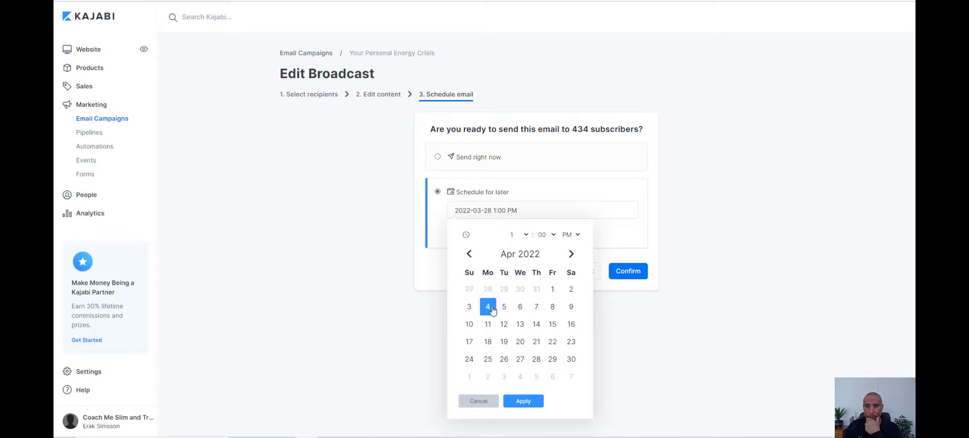
pyautogui.click(526, 235)
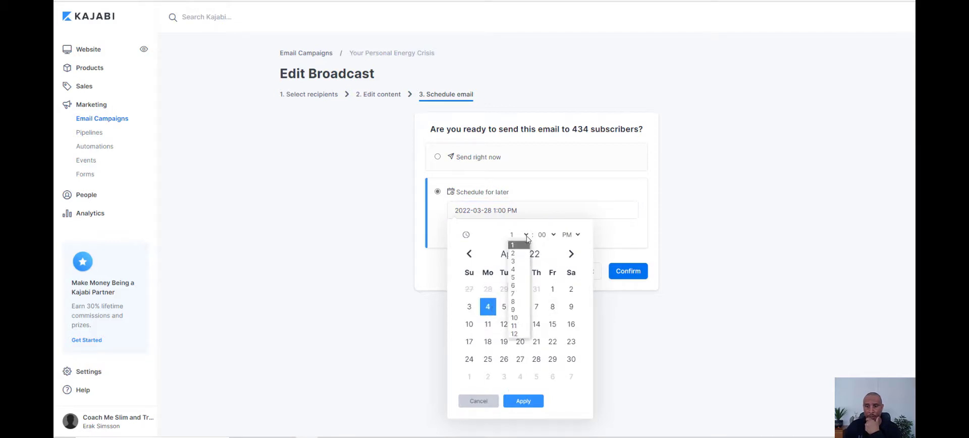
pyautogui.click(514, 286)
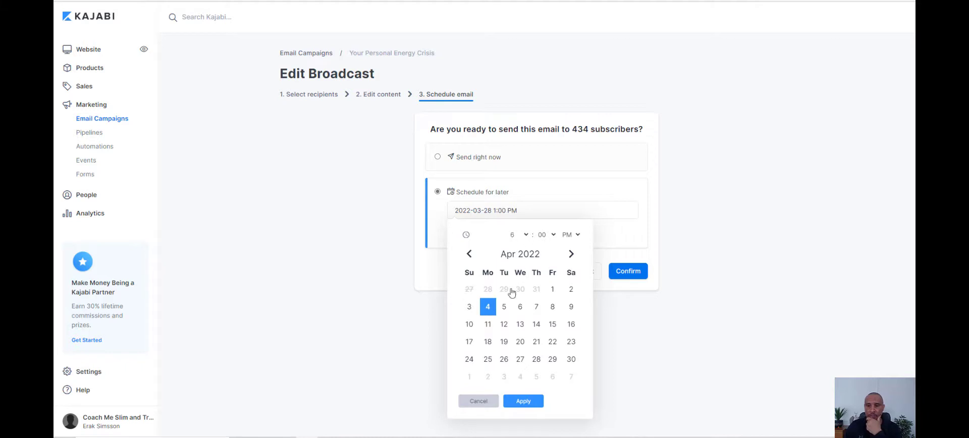
pyautogui.click(523, 402)
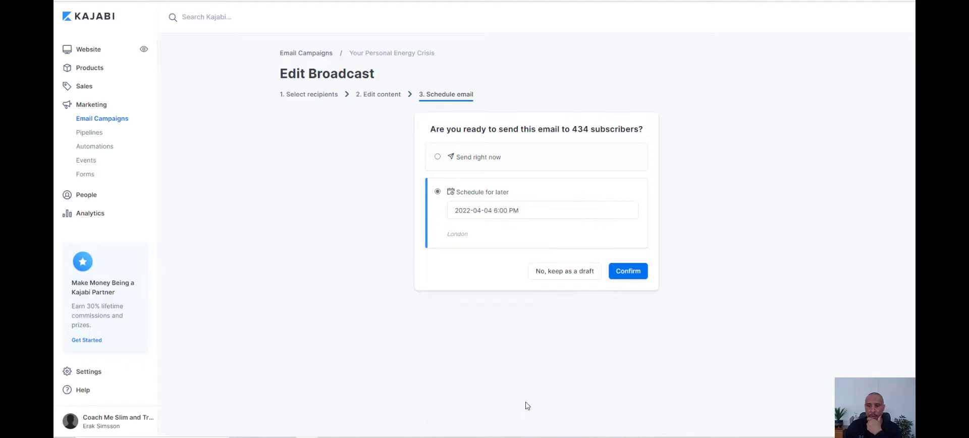
# Confirm the April 4, 2022 6:00 PM schedule for 'Your Personal Energy Crisis'
pyautogui.click(624, 279)
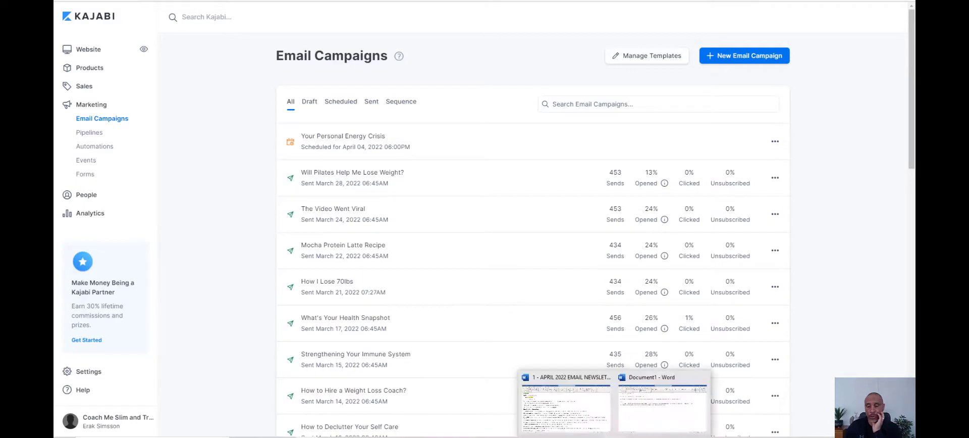
# Bring the Word Email Newsletters document forward and scroll to the Thursday, April 28 email
pyautogui.click(591, 411)
pyautogui.click(293, 255)
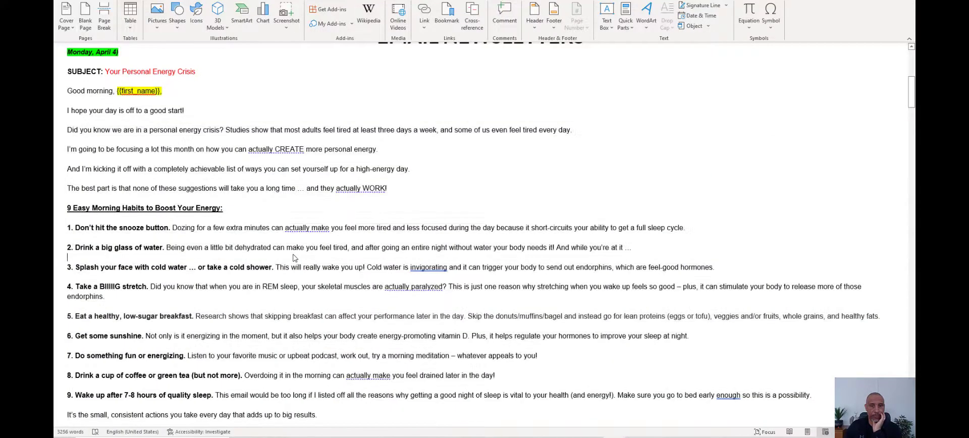
pyautogui.scroll(-12, 293, 255)
pyautogui.scroll(-10, 294, 255)
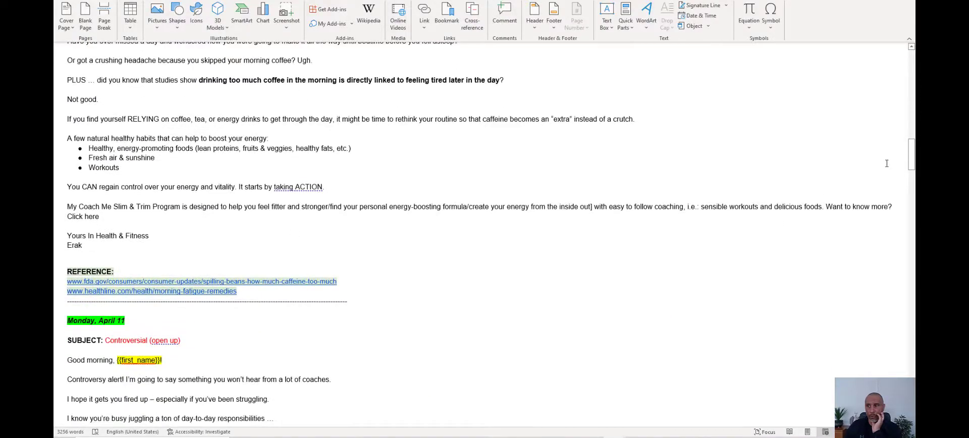
pyautogui.moveTo(911, 154); pyautogui.dragTo(911, 298)
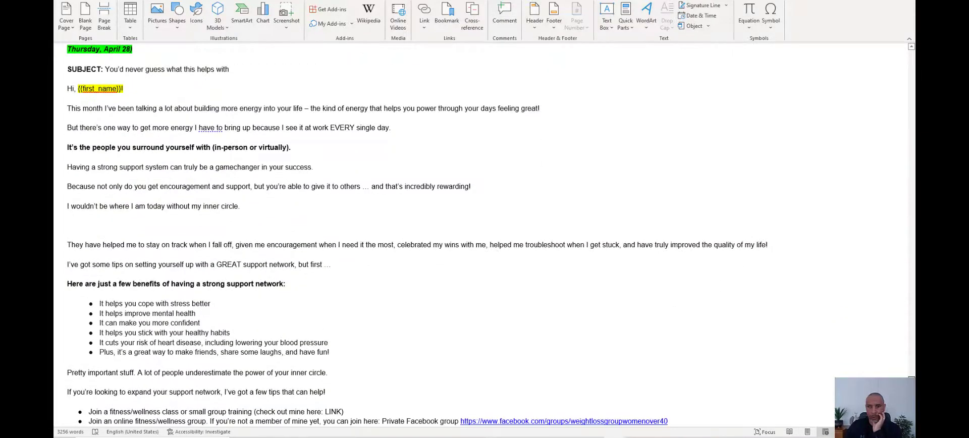